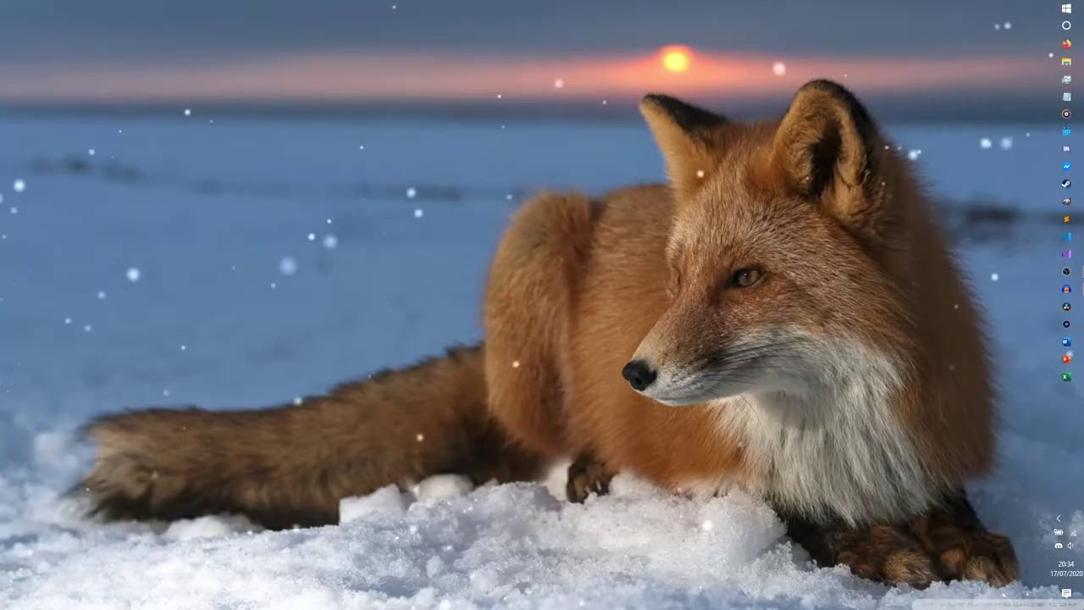
Switch to Firefox, close the 7zip Google search page, and search the web for dxwnd in a new tab.
click(1077, 43)
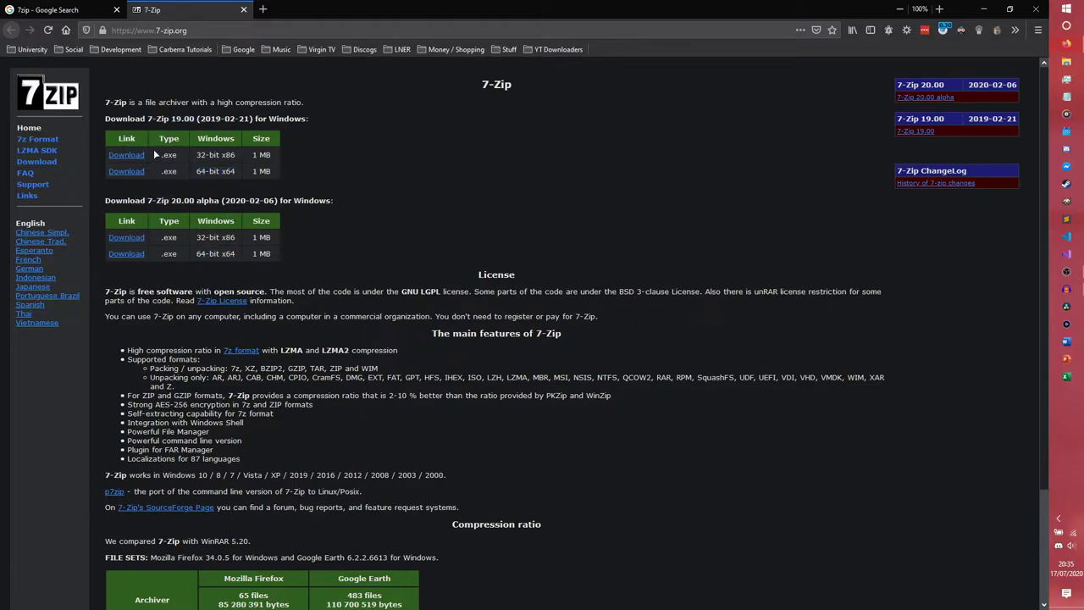
click(116, 10)
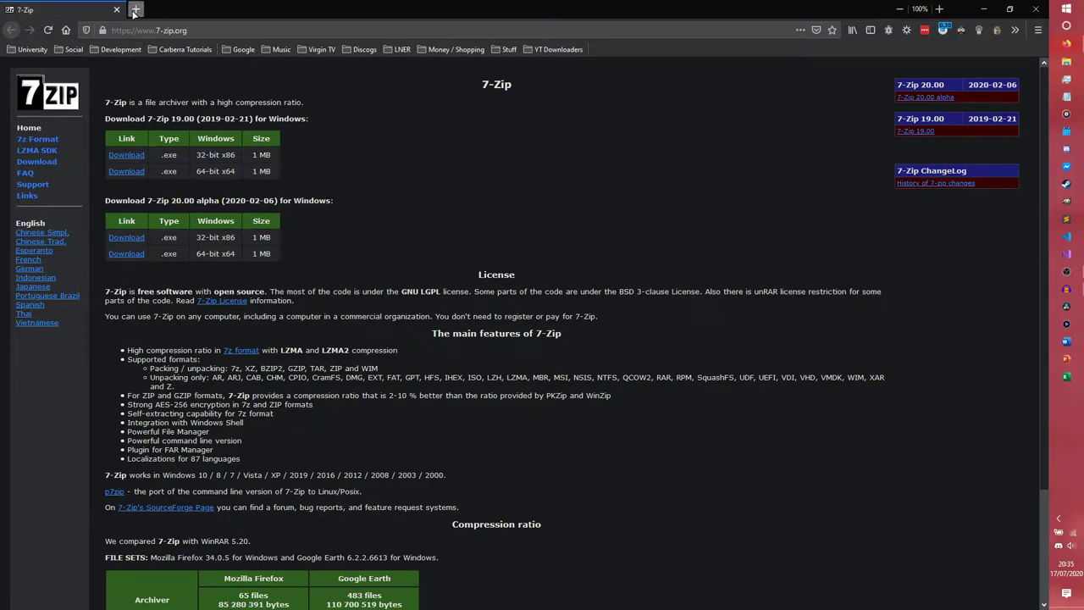
click(135, 9)
text(dxwnd)
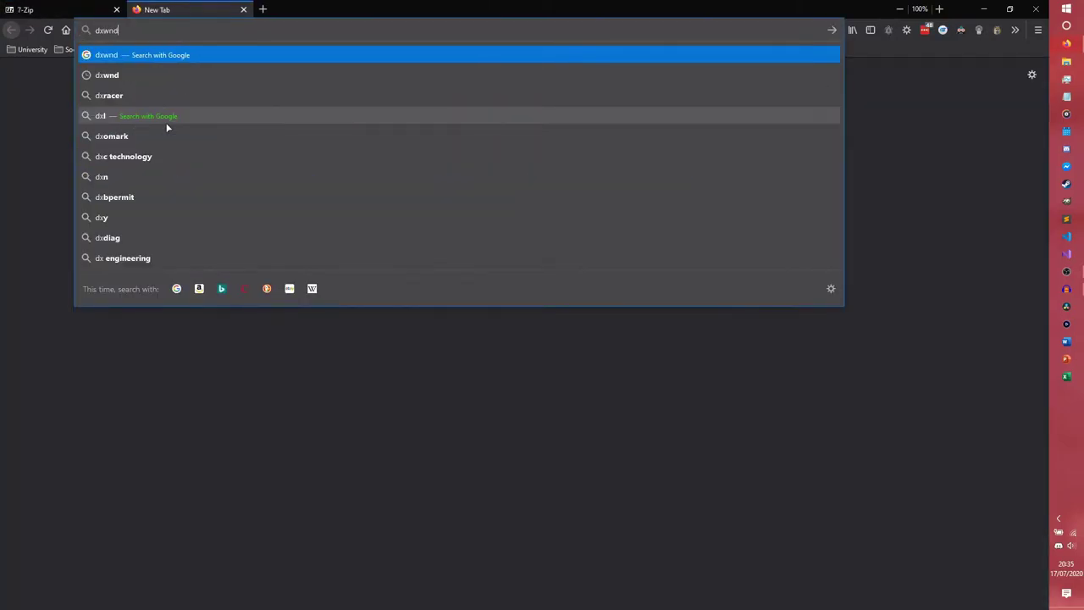
key(Return)
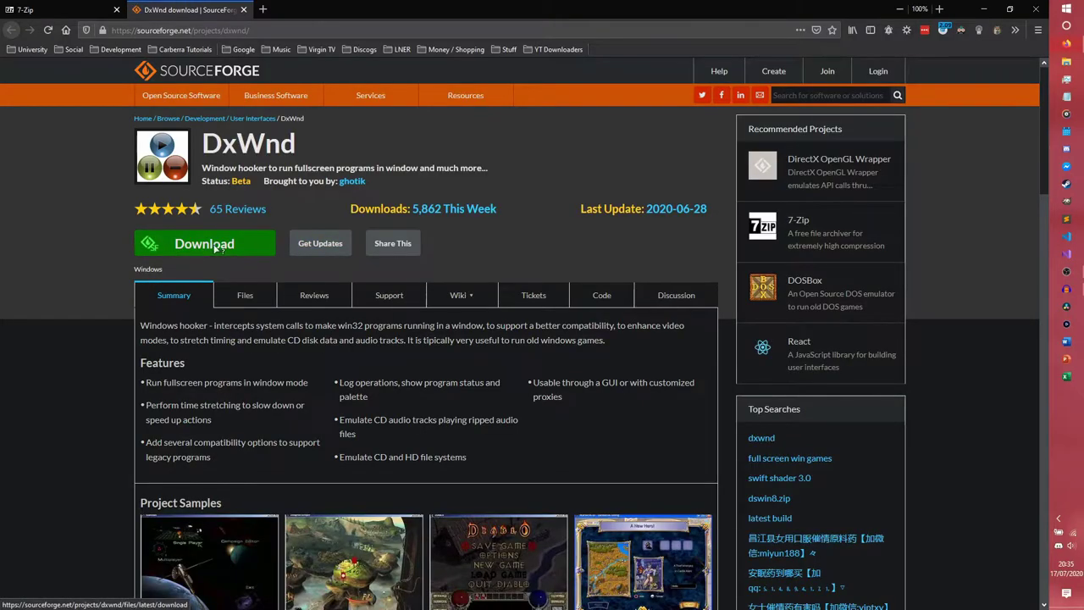
Download v2_05_52_build.rar from the DxWnd SourceForge page and save the file.
click(217, 246)
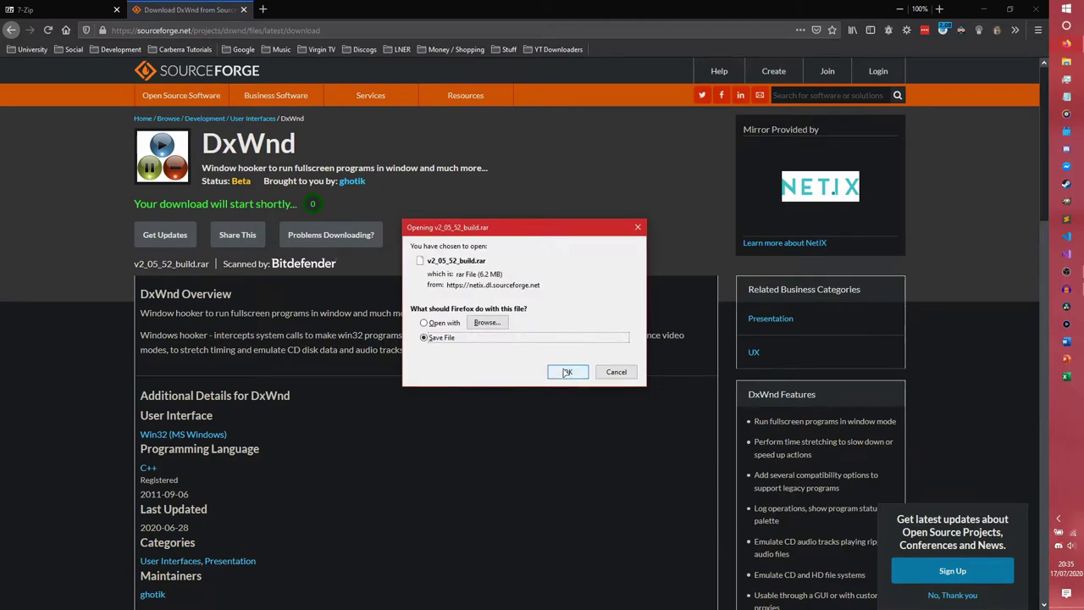
click(566, 372)
click(450, 286)
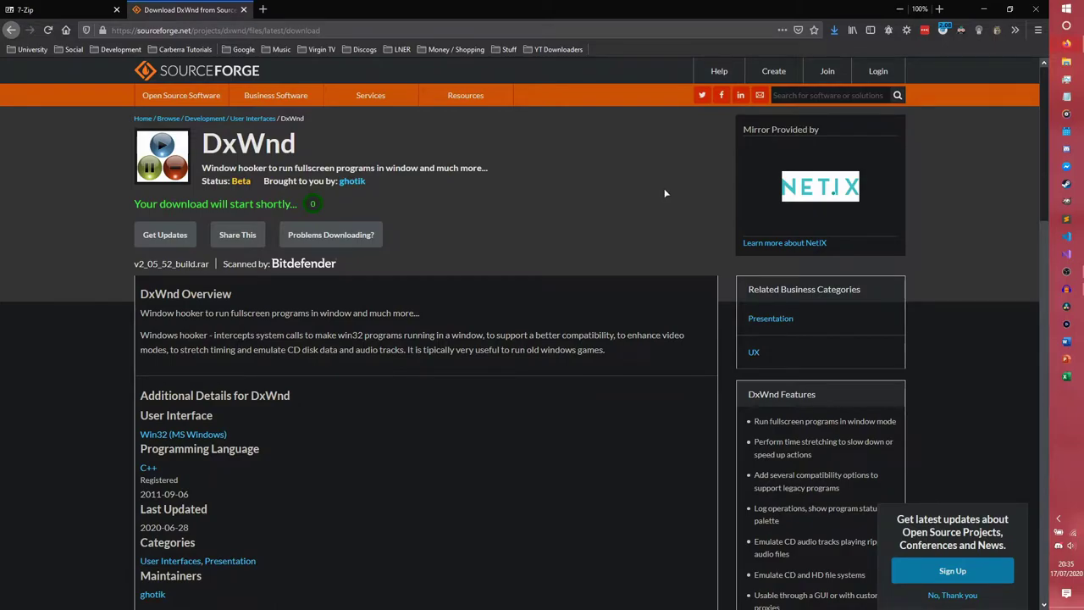
Go to the downloaded v2_05_52_build.rar in Downloads and extract it with 7-Zip into a folder named after the archive.
click(836, 29)
click(828, 60)
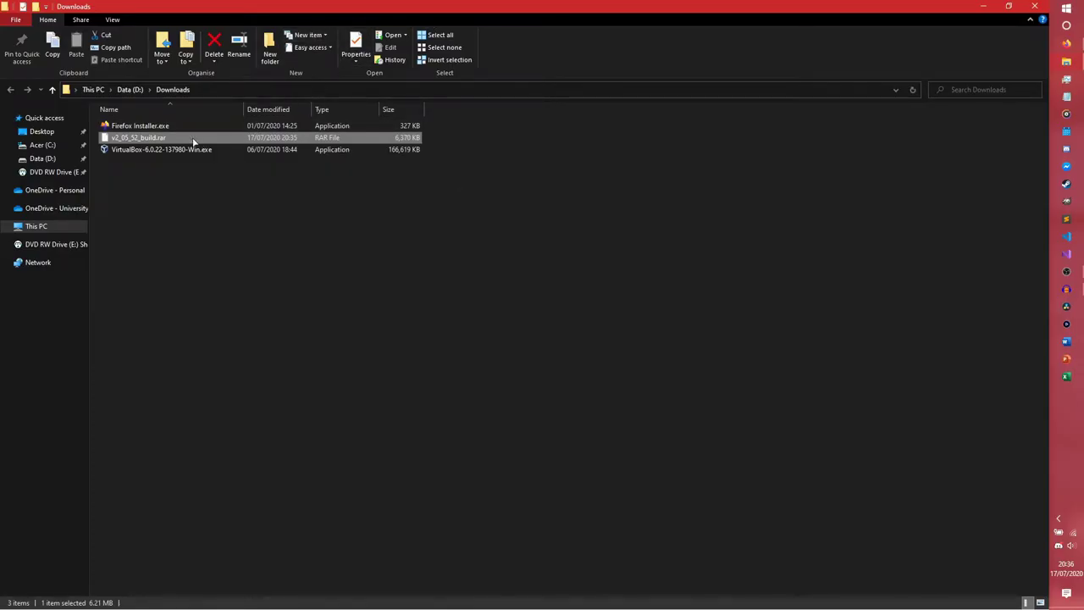
right_click(189, 139)
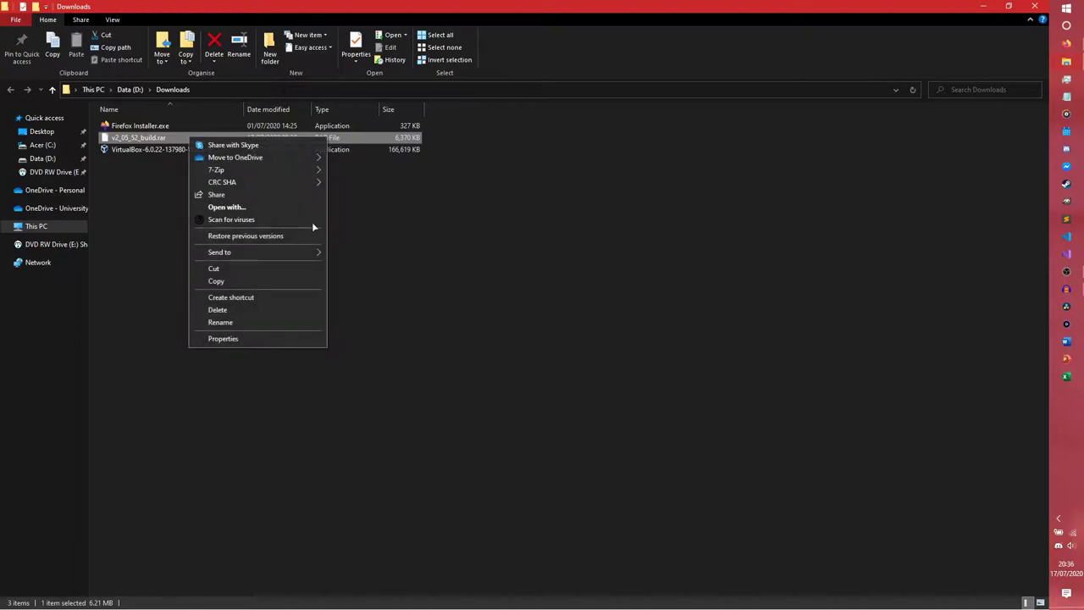
mouse_move(299, 174)
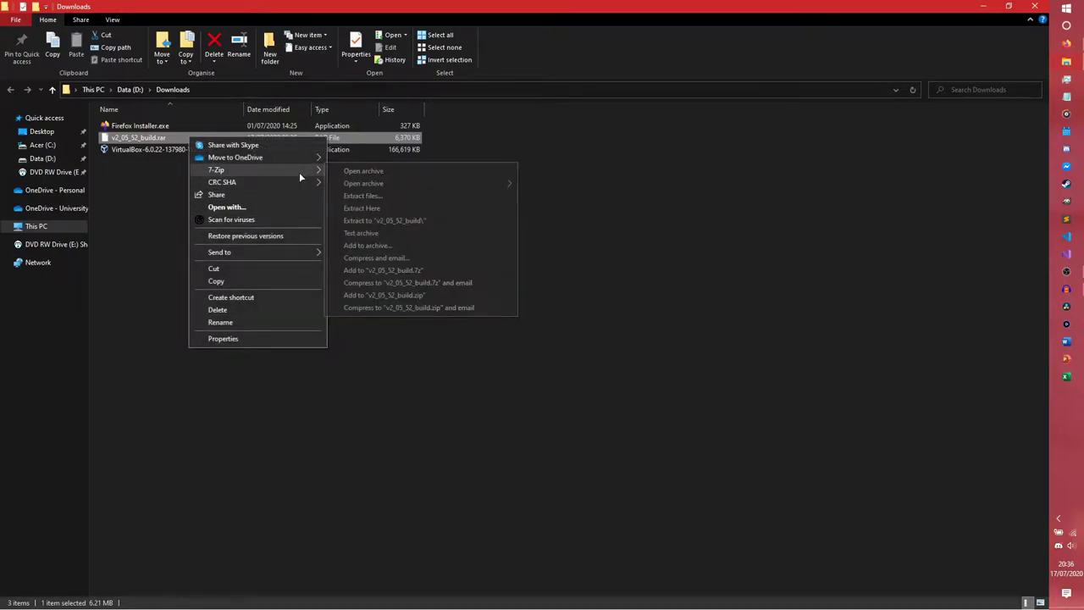
click(396, 222)
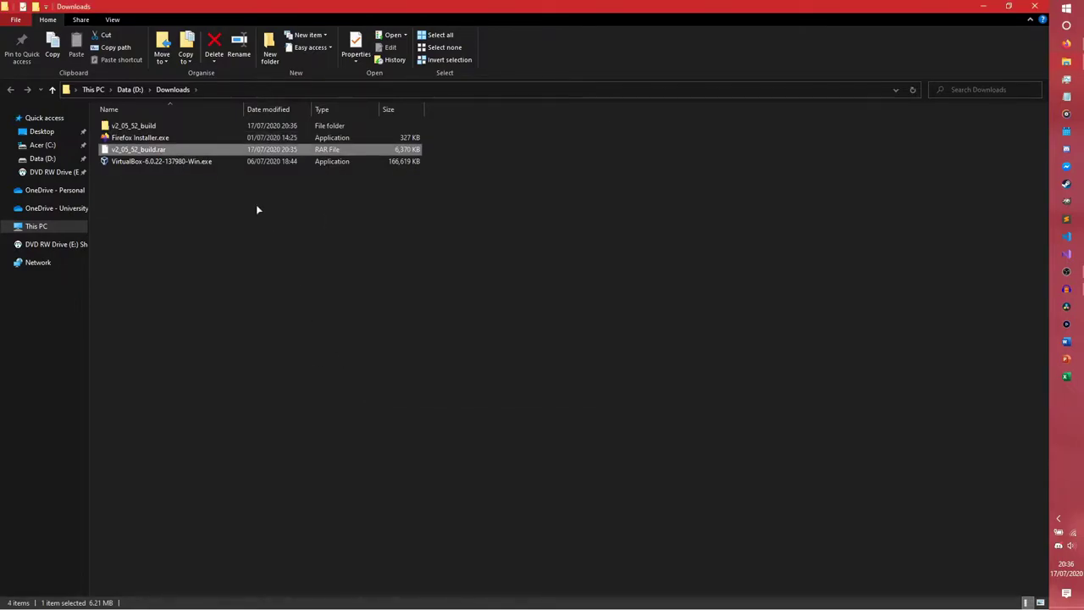
Examine the contents of the extracted v2_05_52_build folder.
double_click(172, 126)
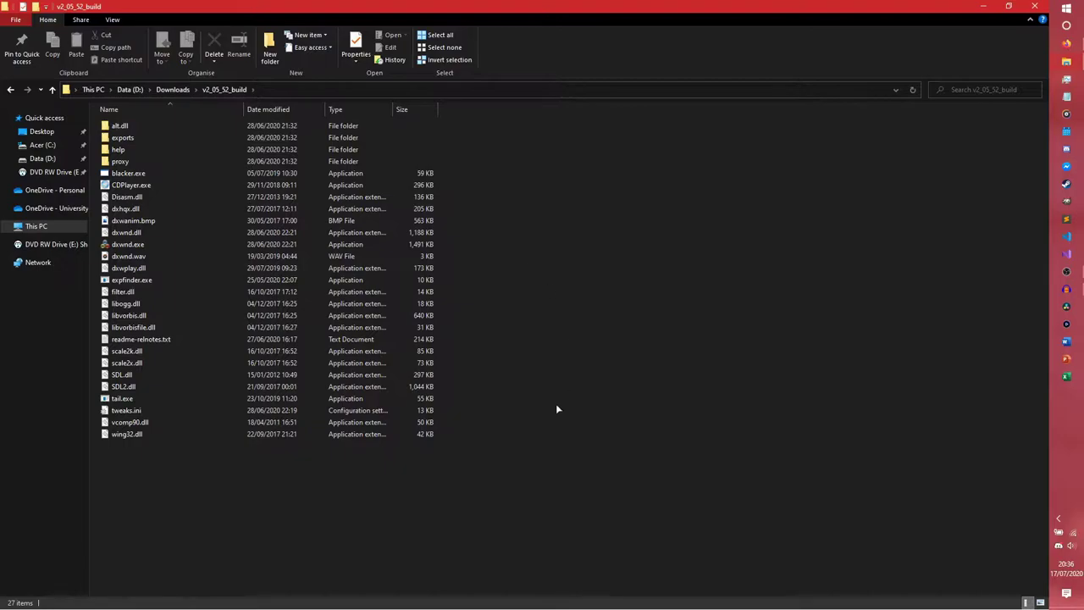
drag(535, 515, 203, 123)
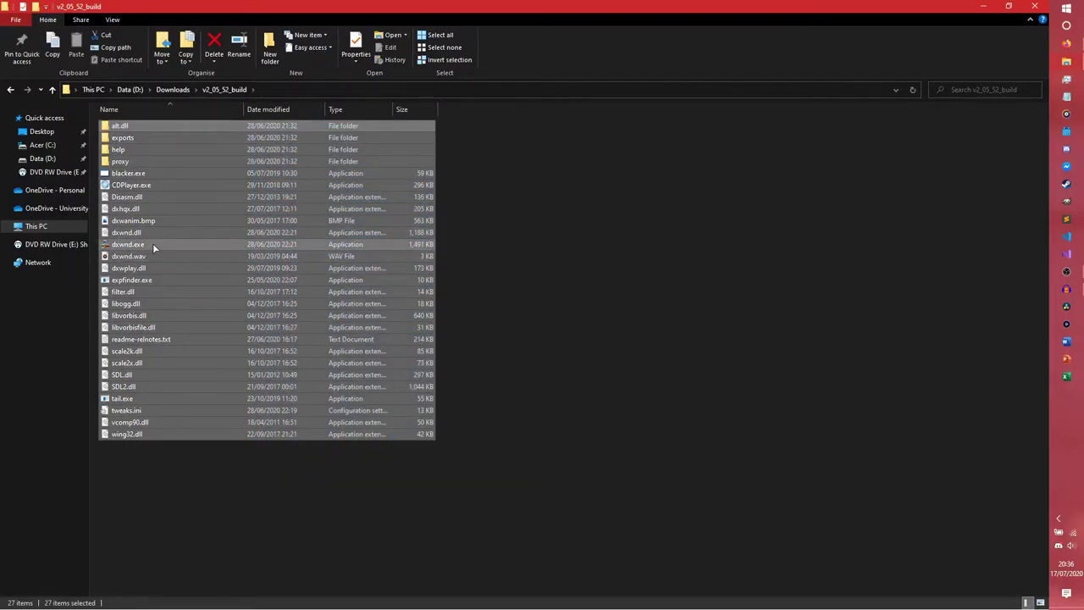
click(605, 284)
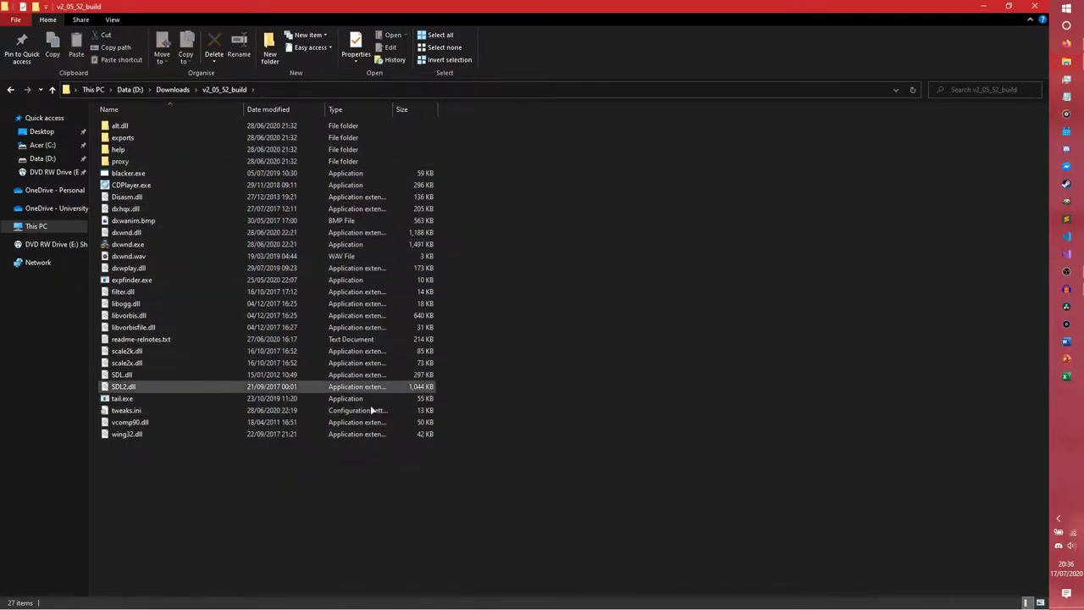
Place the extracted v2_05_52_build folder in the Games folder on the D: drive and rename it DxWnd.
click(51, 91)
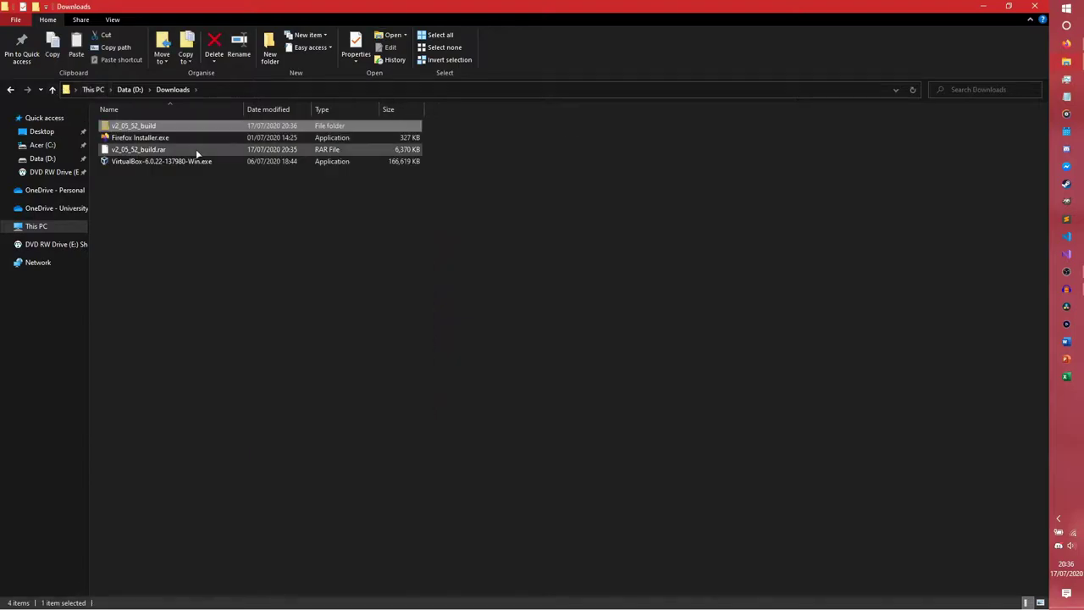
click(49, 159)
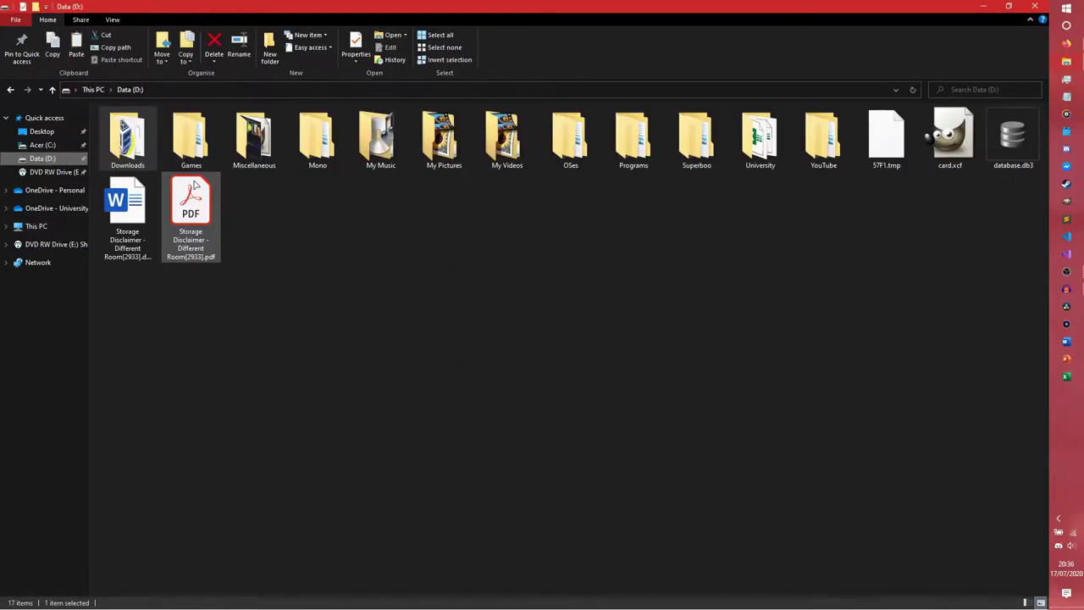
double_click(190, 136)
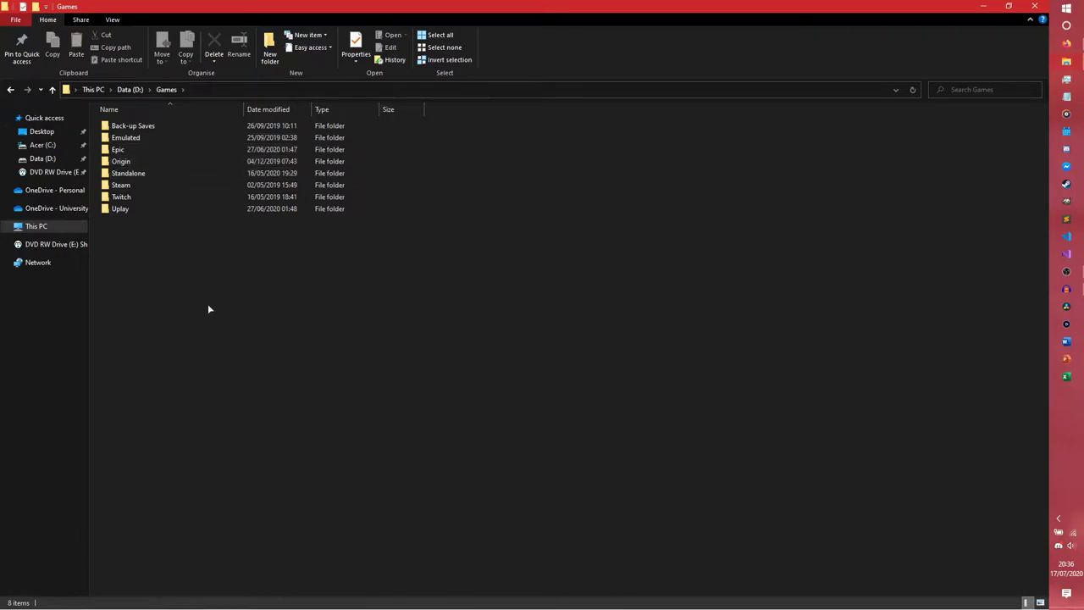
key(ctrl+v)
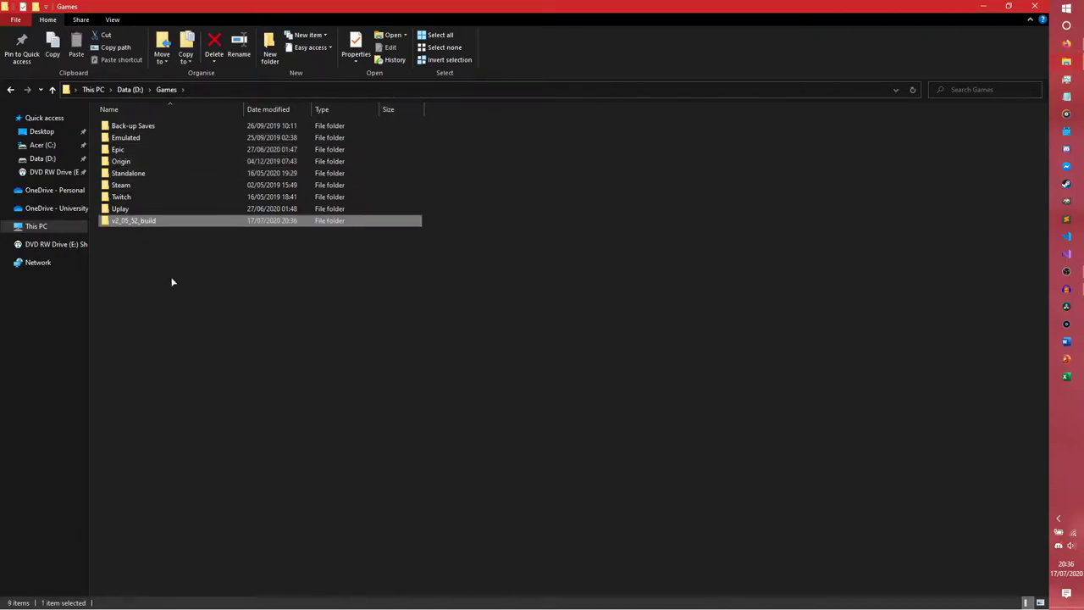
key(F2)
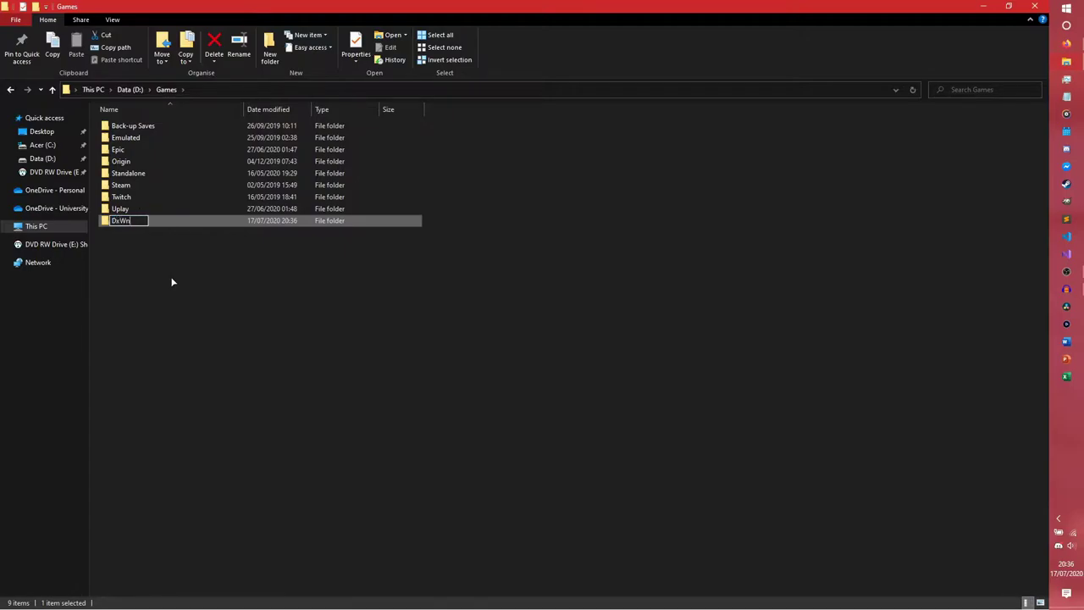
key(Return)
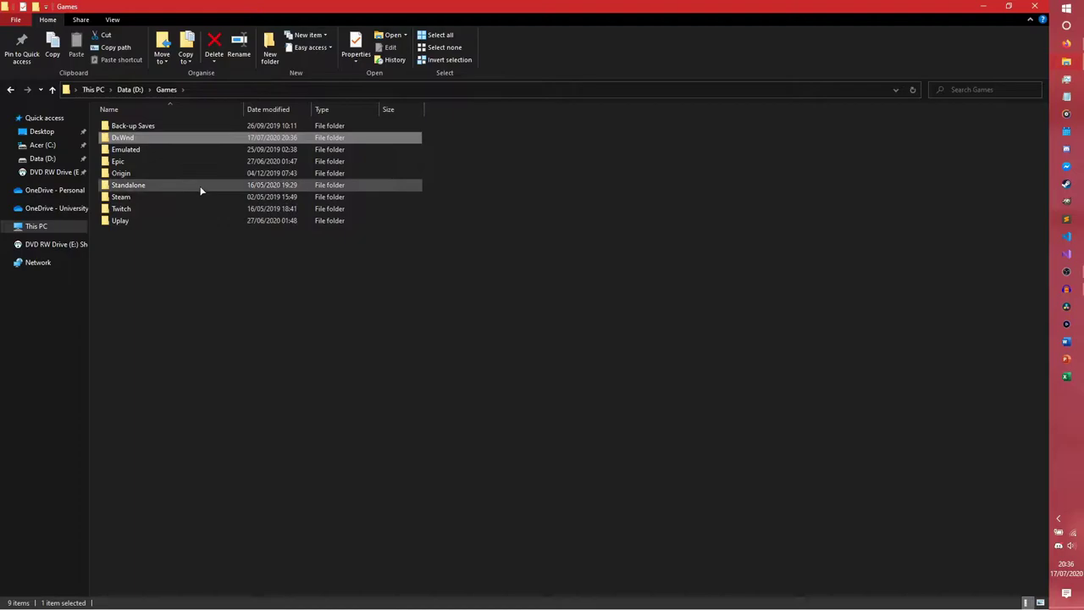
Run dxwnd.exe from the DxWnd folder in Games and dismiss the documentation notice.
double_click(160, 209)
click(53, 90)
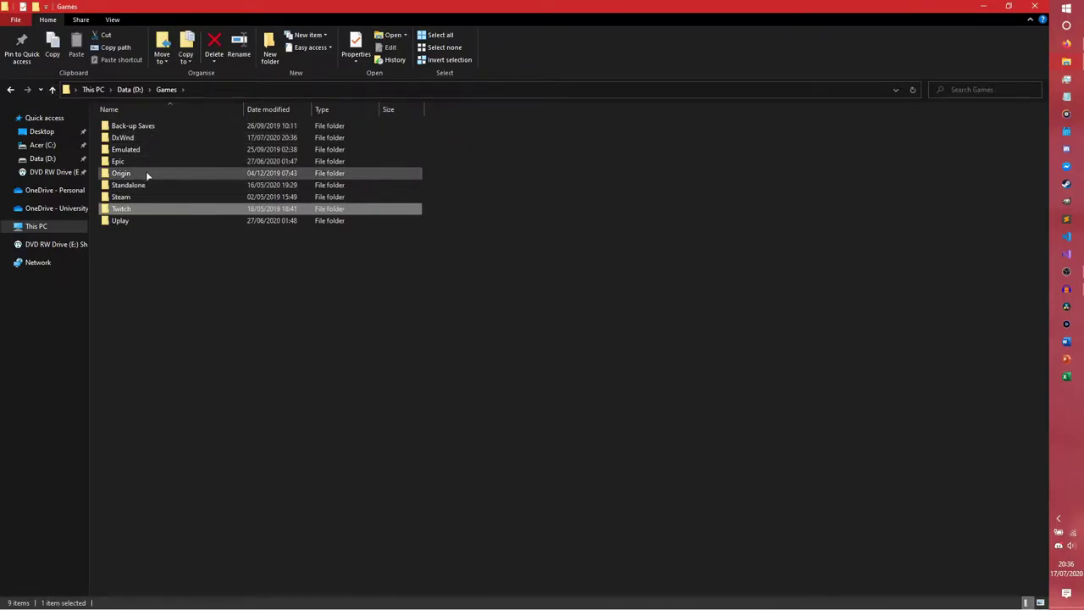
double_click(136, 138)
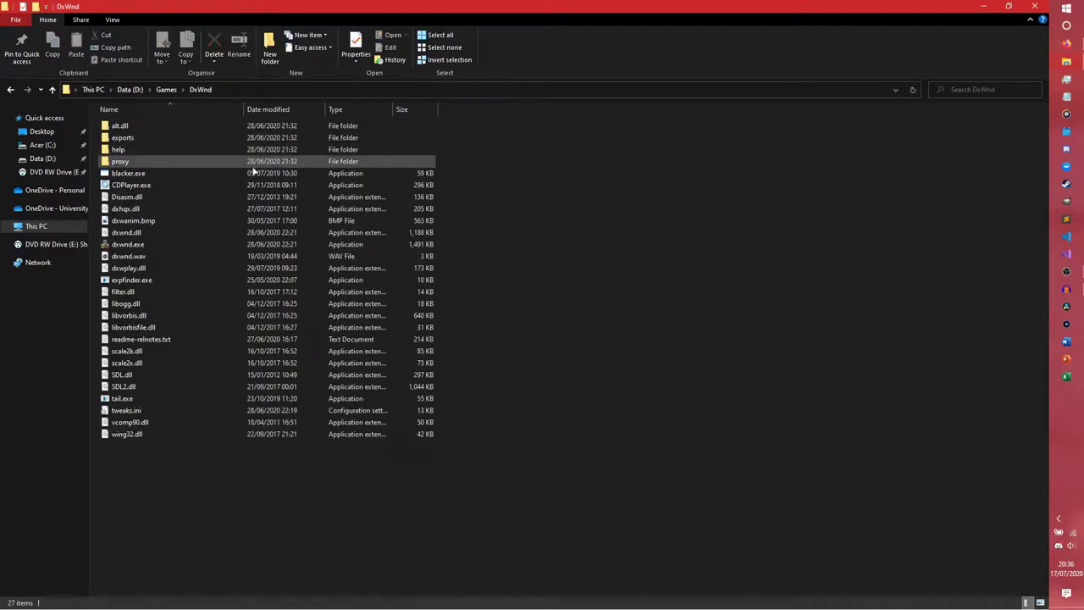
double_click(135, 244)
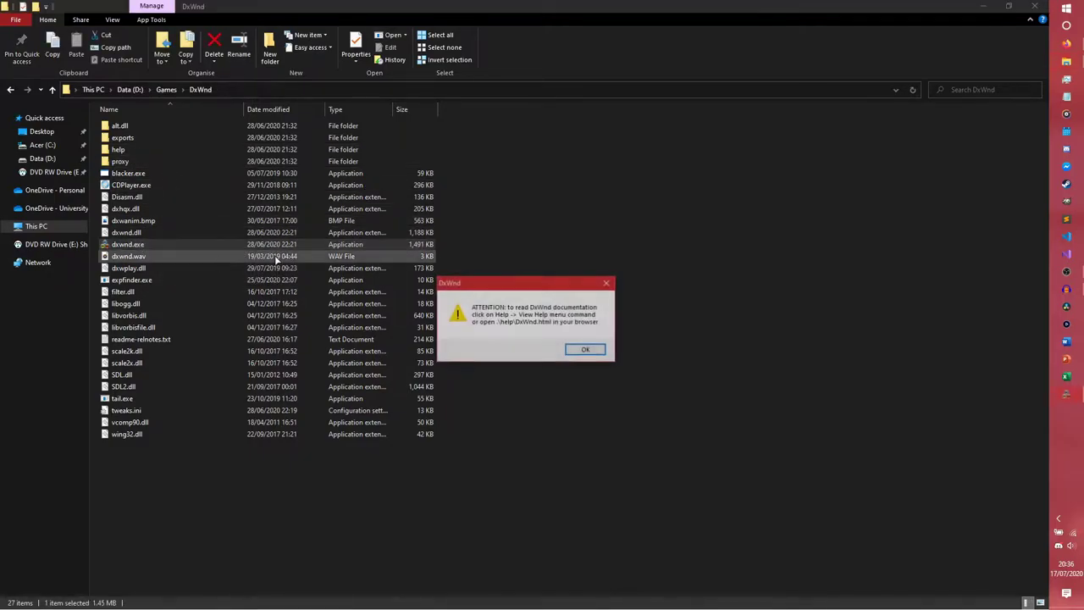
click(585, 349)
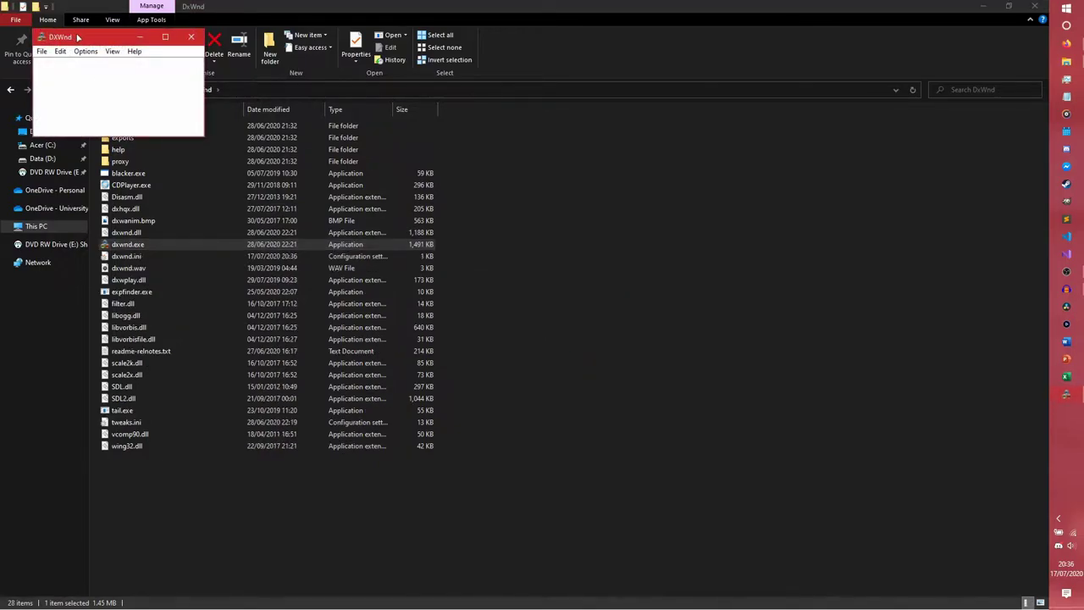
Enlarge the DXWnd window to about twice its width and place it over the middle of the file list.
drag(77, 37, 357, 140)
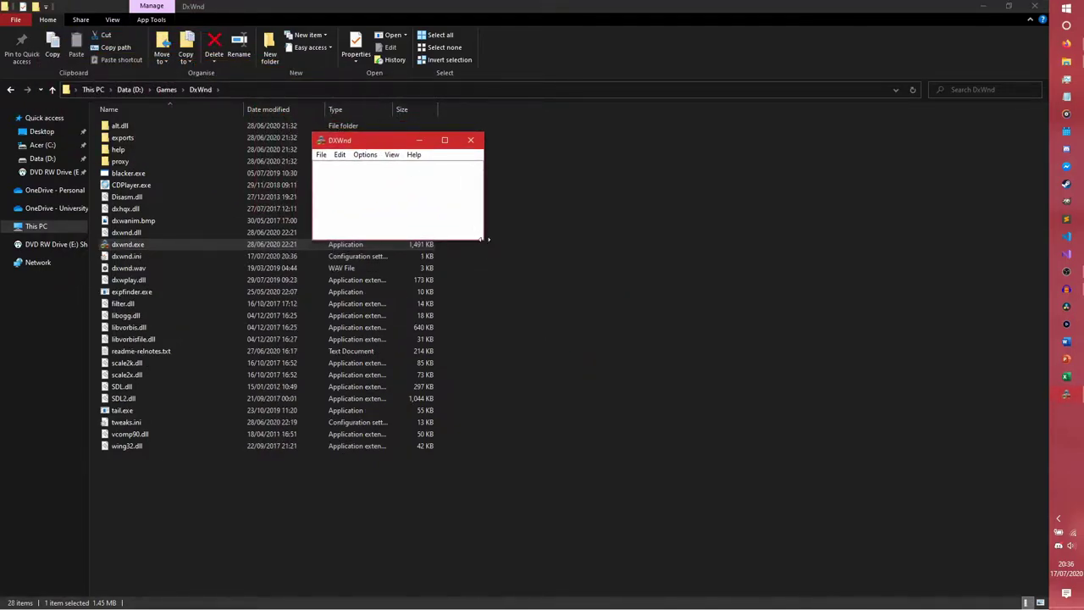
drag(487, 239, 652, 445)
drag(480, 143, 498, 128)
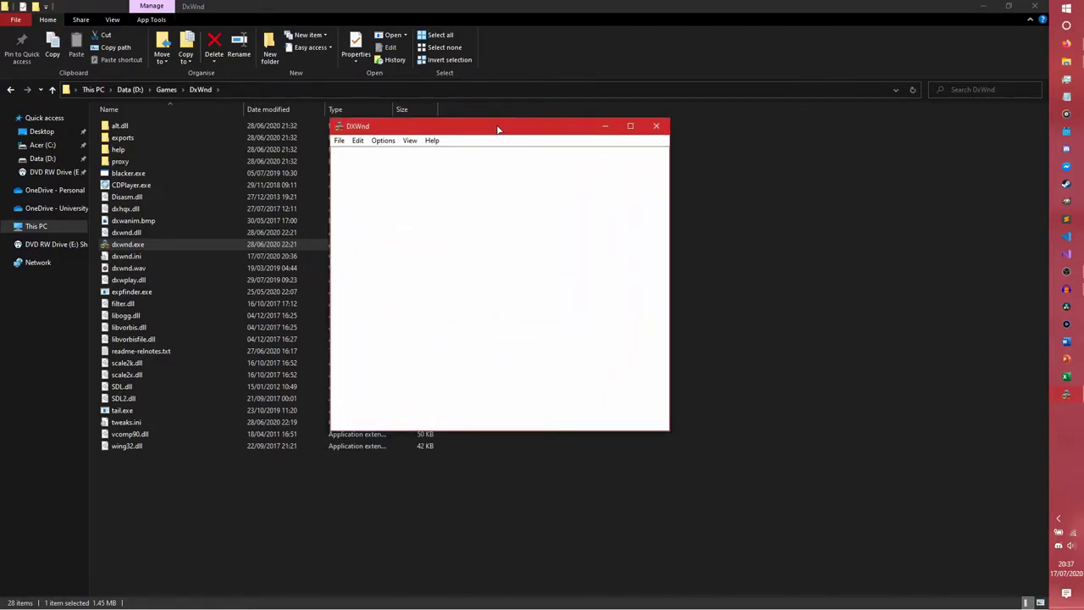
click(339, 141)
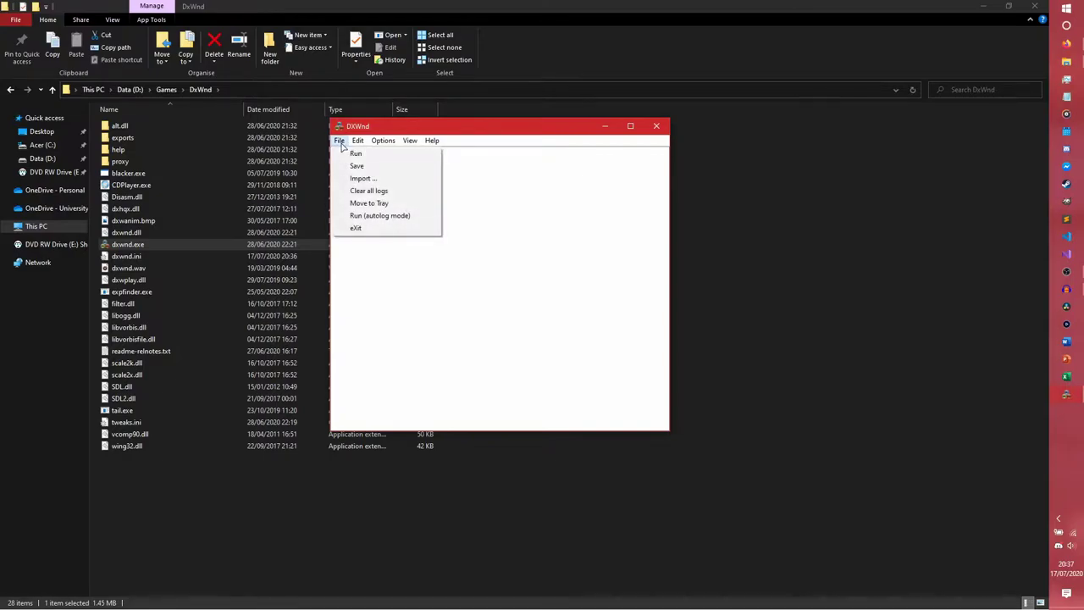
click(428, 135)
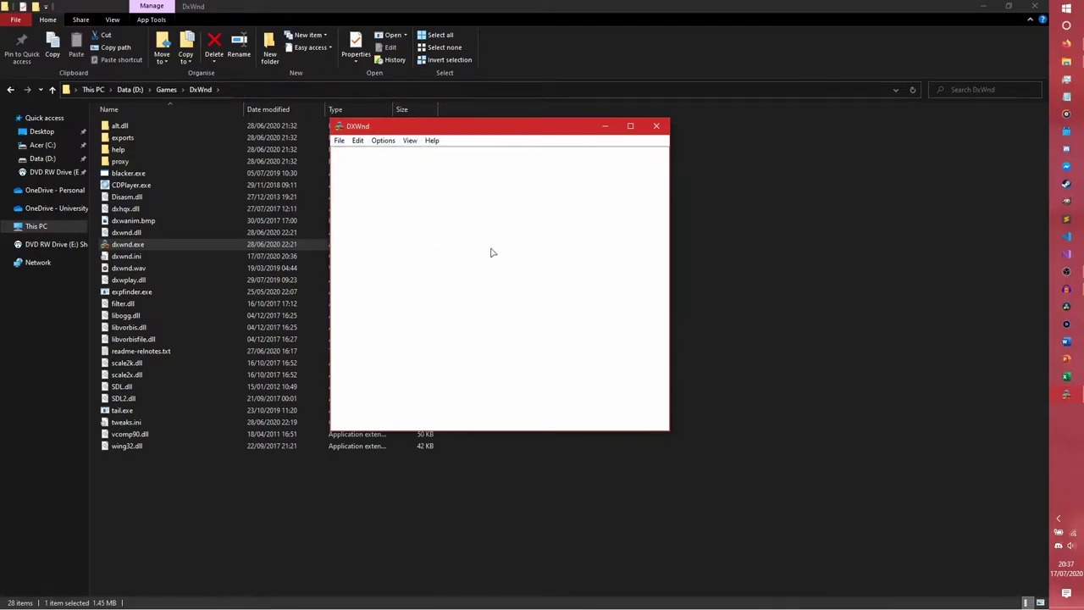
Start a task config import in DXWnd and browse to D:\Games\DxWnd\exports.
right_click(450, 198)
click(469, 212)
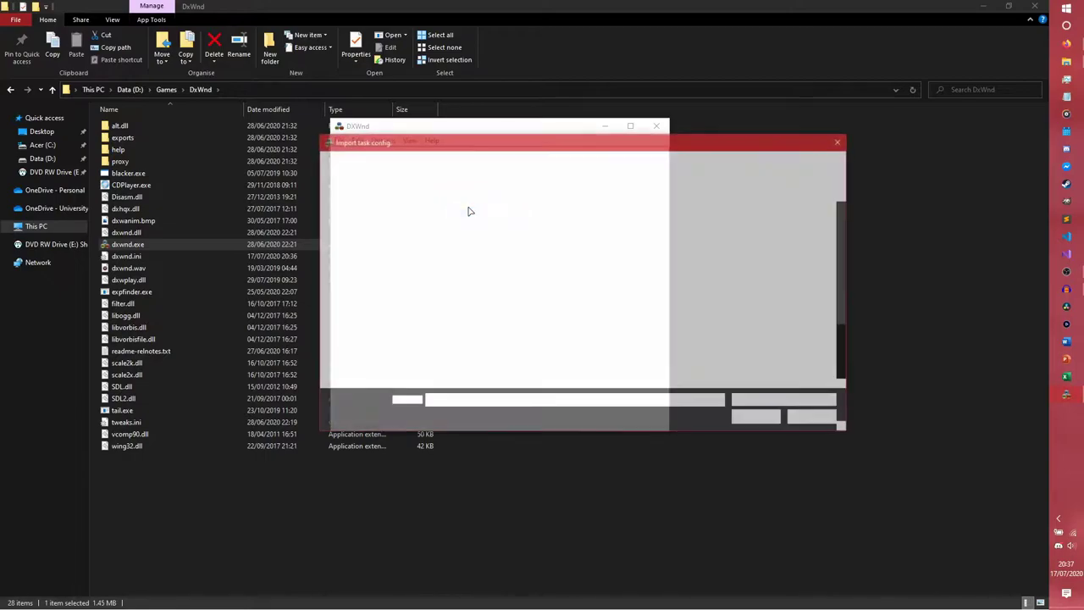
click(360, 246)
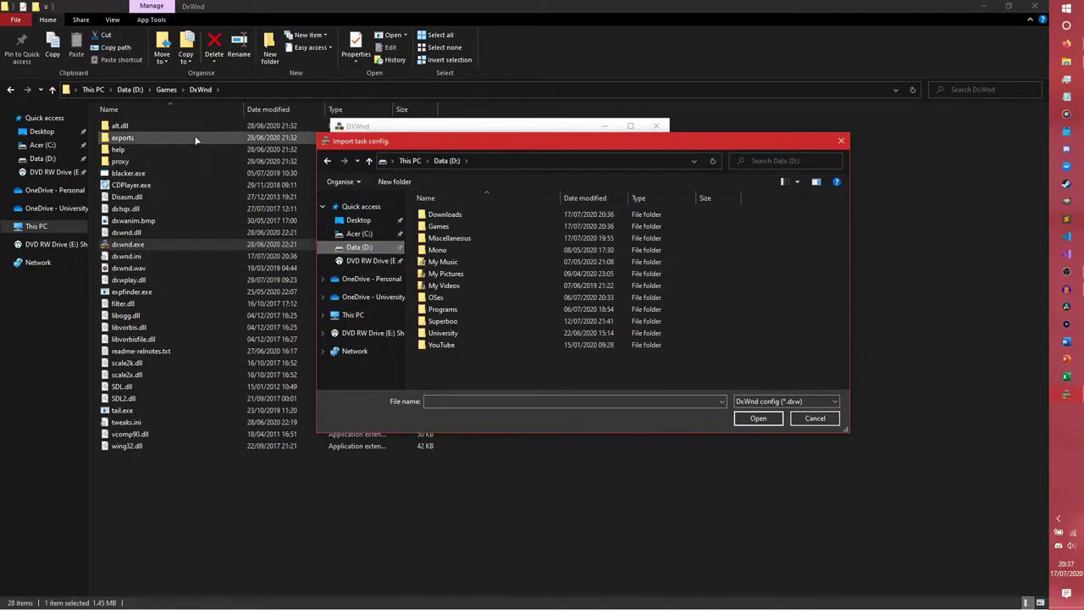
double_click(444, 227)
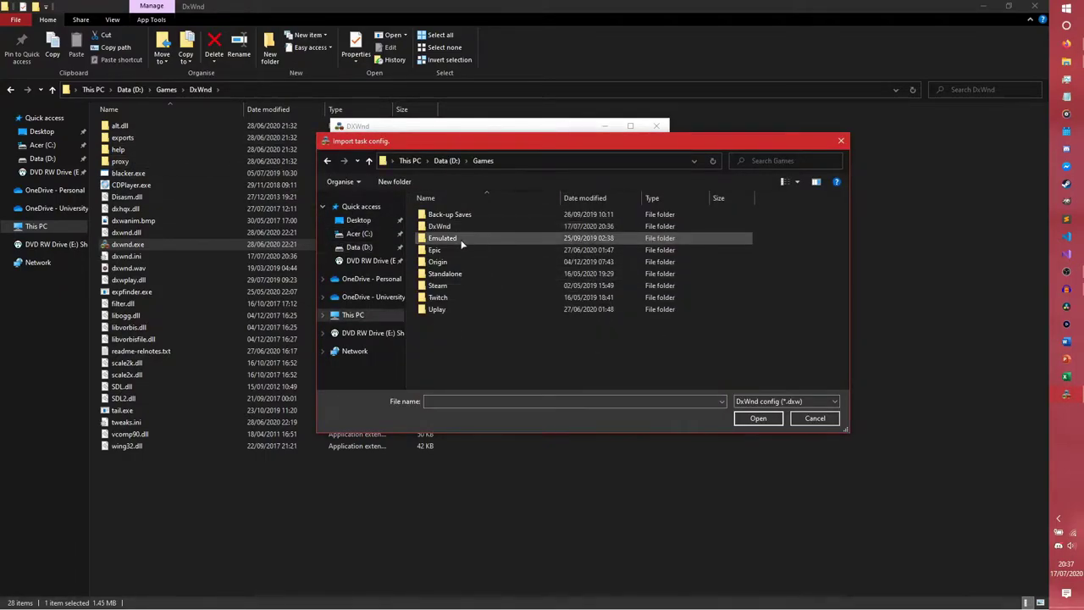
double_click(444, 227)
double_click(442, 226)
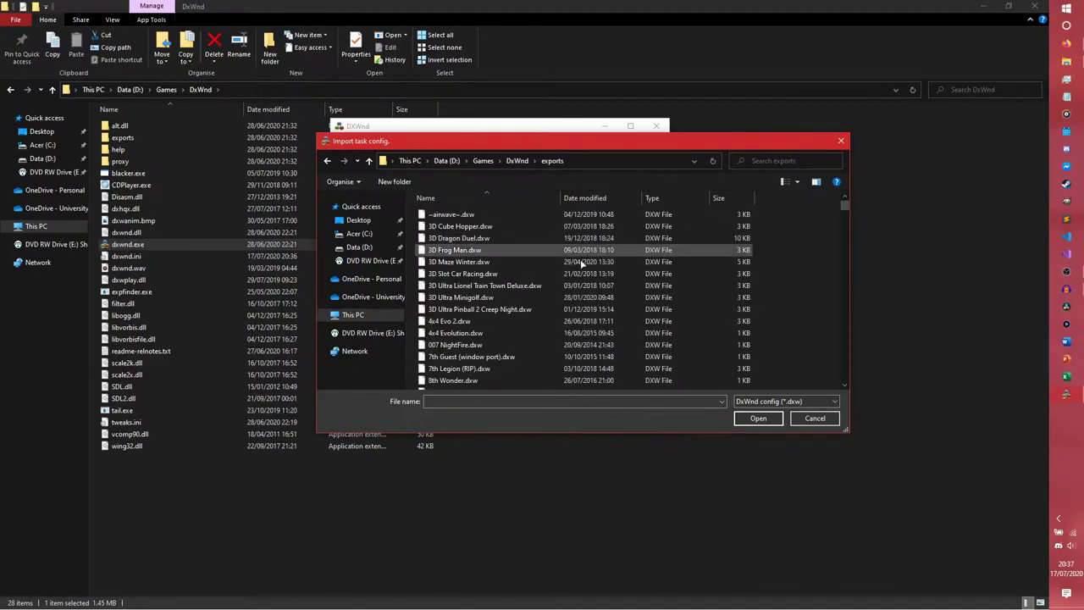
Look through the supplied game configs in the exports folder and check the combined properties of all the files.
scroll(795, 289, down, 10)
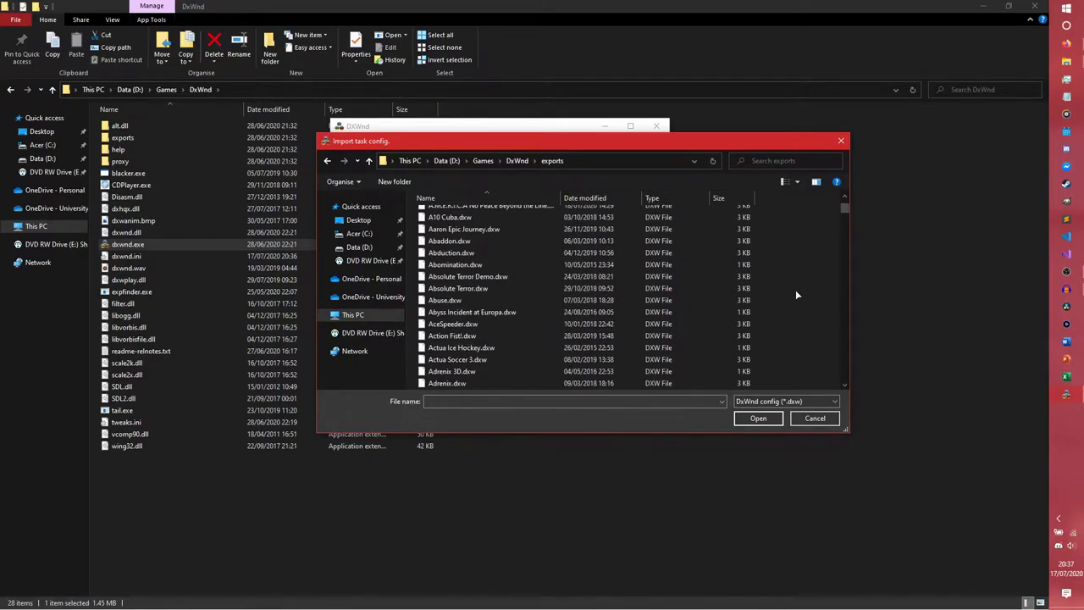
scroll(796, 294, down, 10)
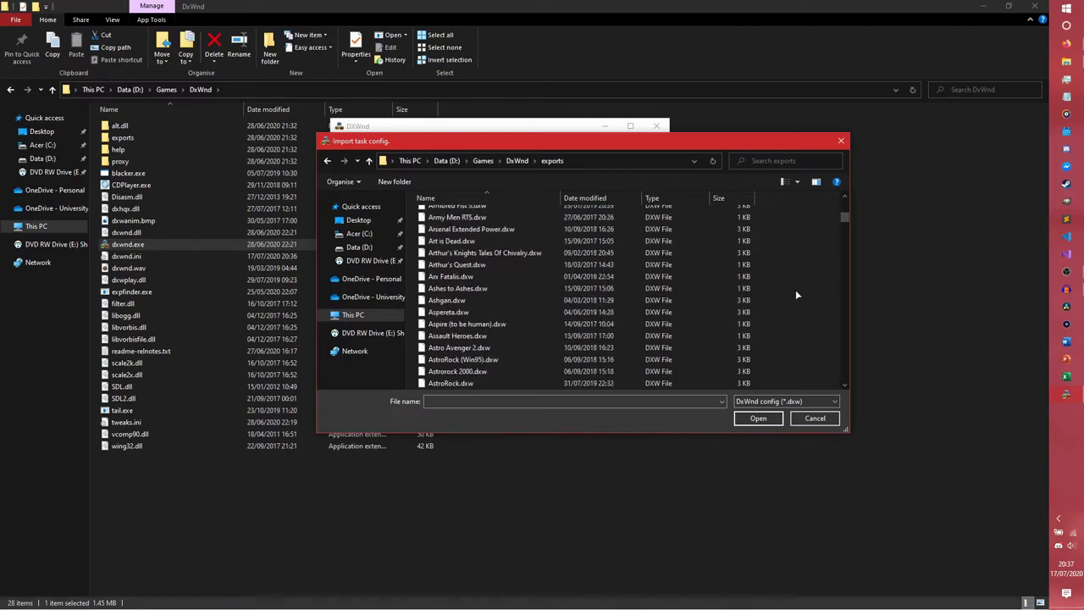
scroll(796, 294, up, 1)
key(ctrl+a)
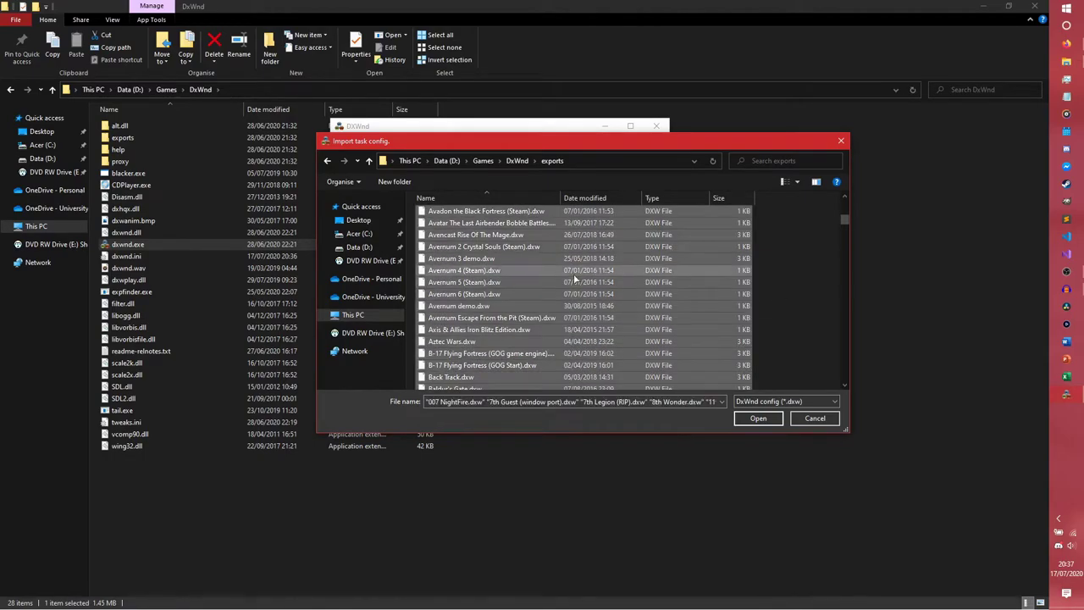
right_click(574, 278)
click(626, 427)
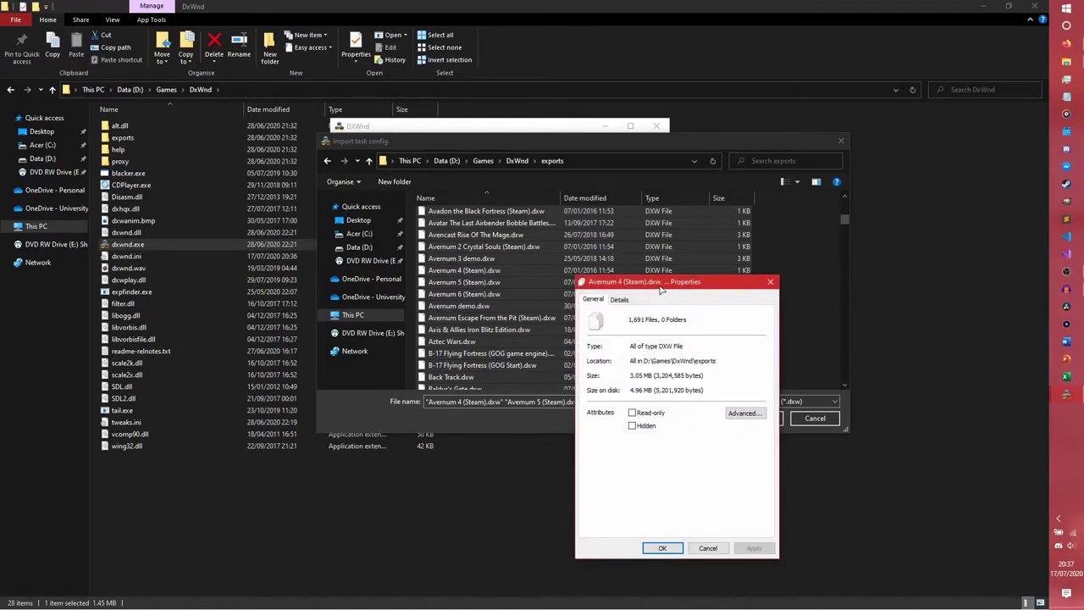
Close the combined properties of the config files and clear the file selection.
drag(649, 284, 552, 214)
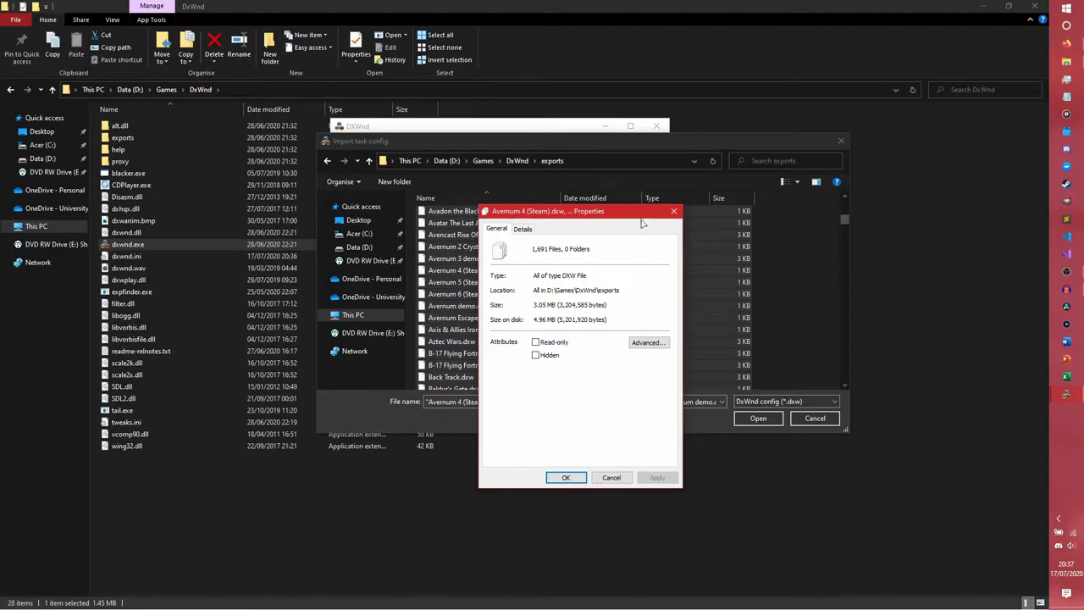
click(673, 211)
click(792, 265)
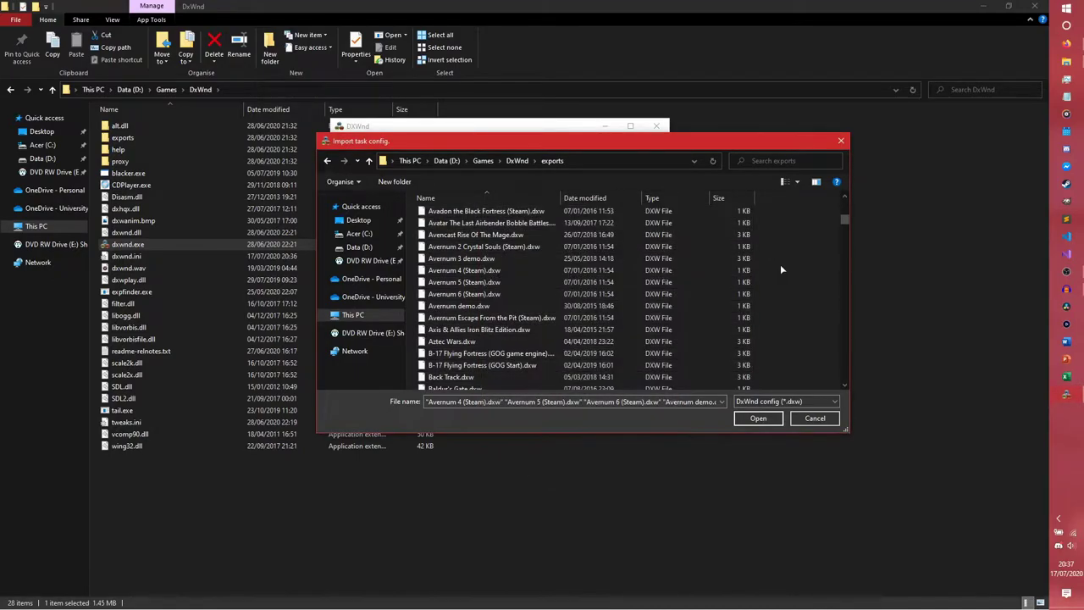
Look through the game configs down to the end of the exports folder and cancel the import.
scroll(818, 295, down, 15)
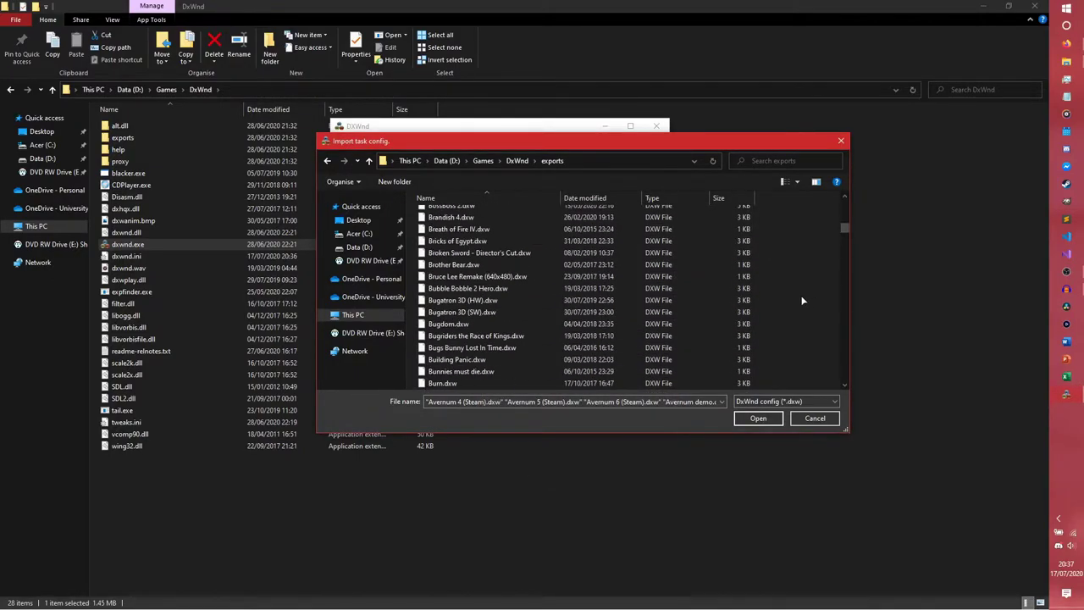
scroll(795, 299, down, 15)
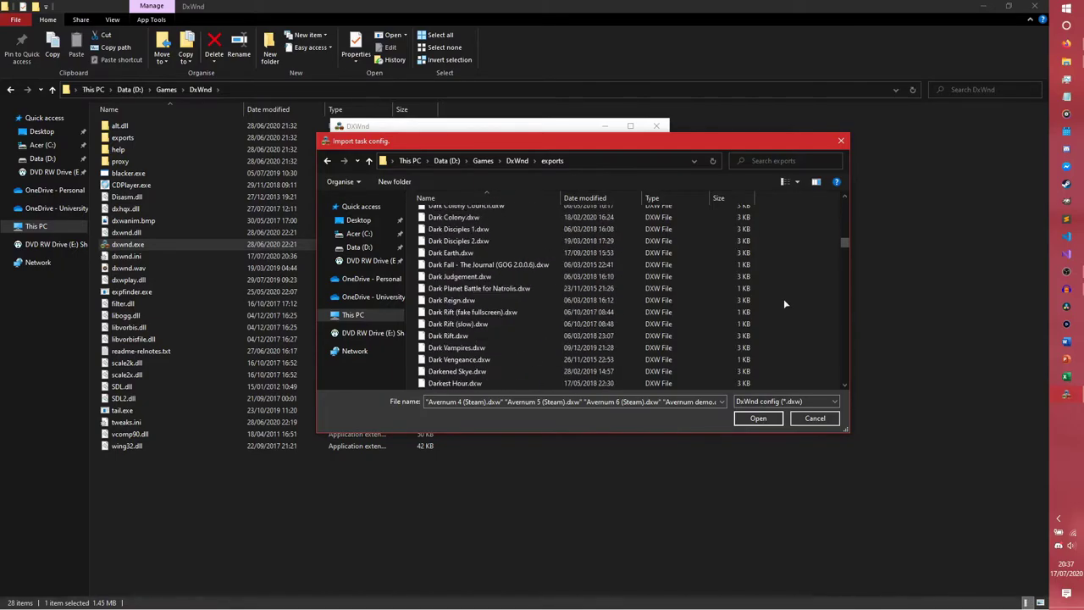
scroll(784, 298, down, 15)
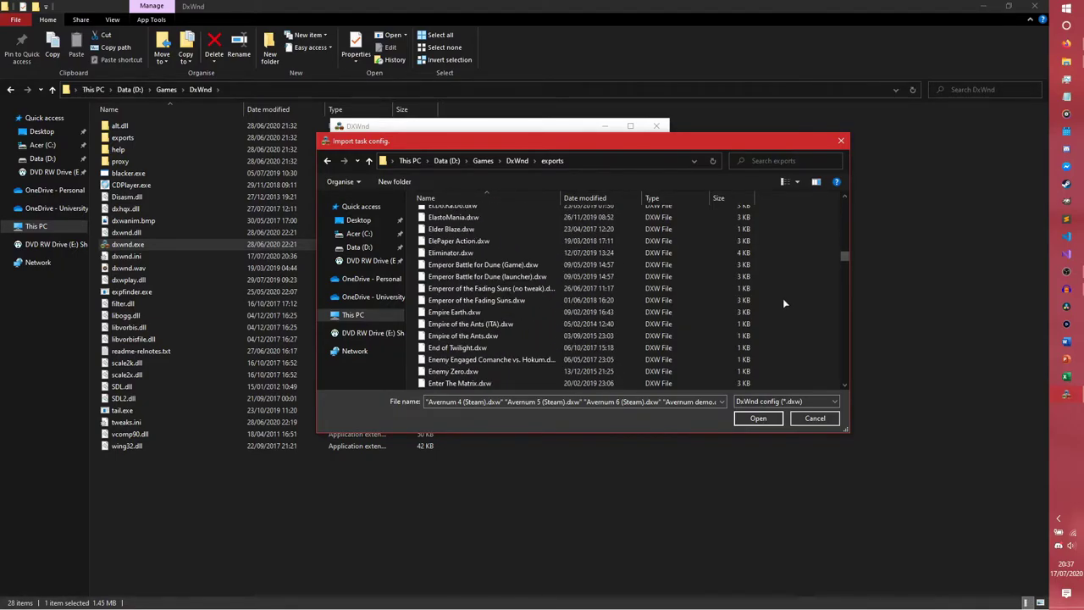
scroll(783, 303, down, 15)
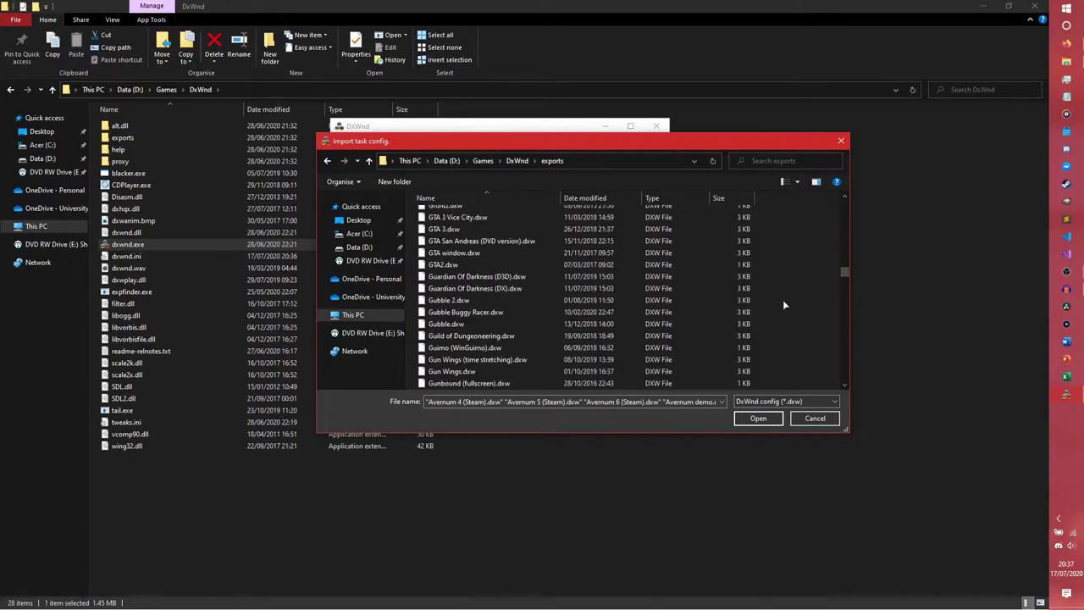
scroll(782, 299, down, 15)
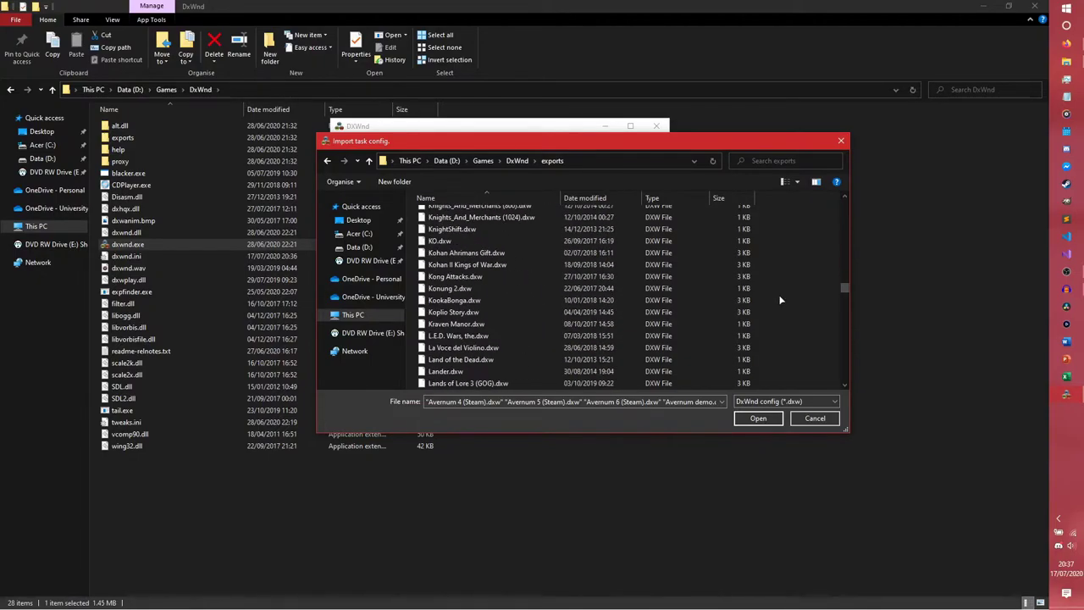
scroll(783, 297, down, 15)
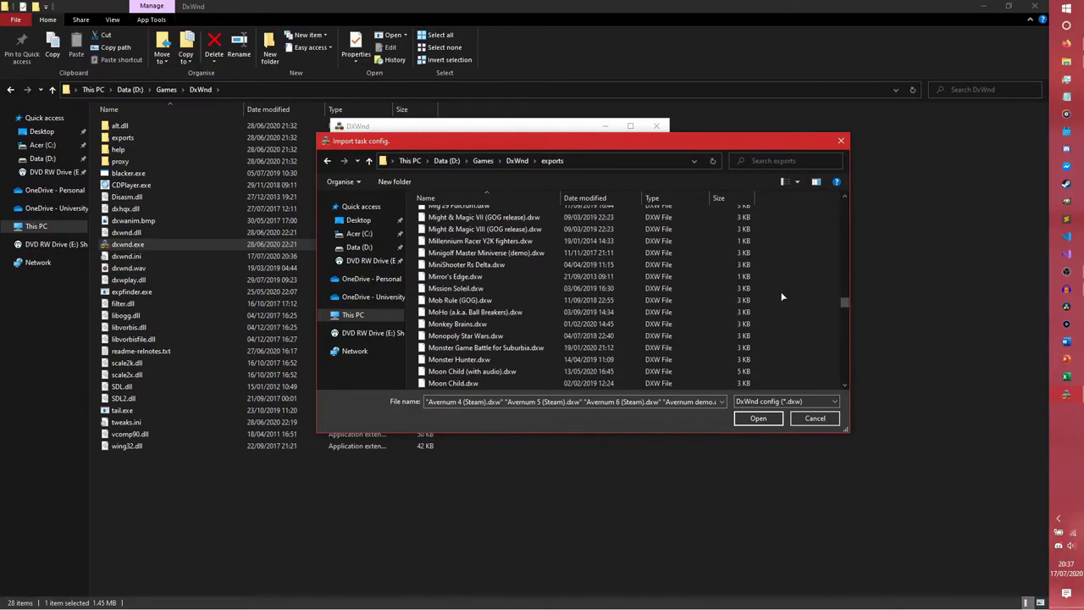
scroll(781, 298, down, 15)
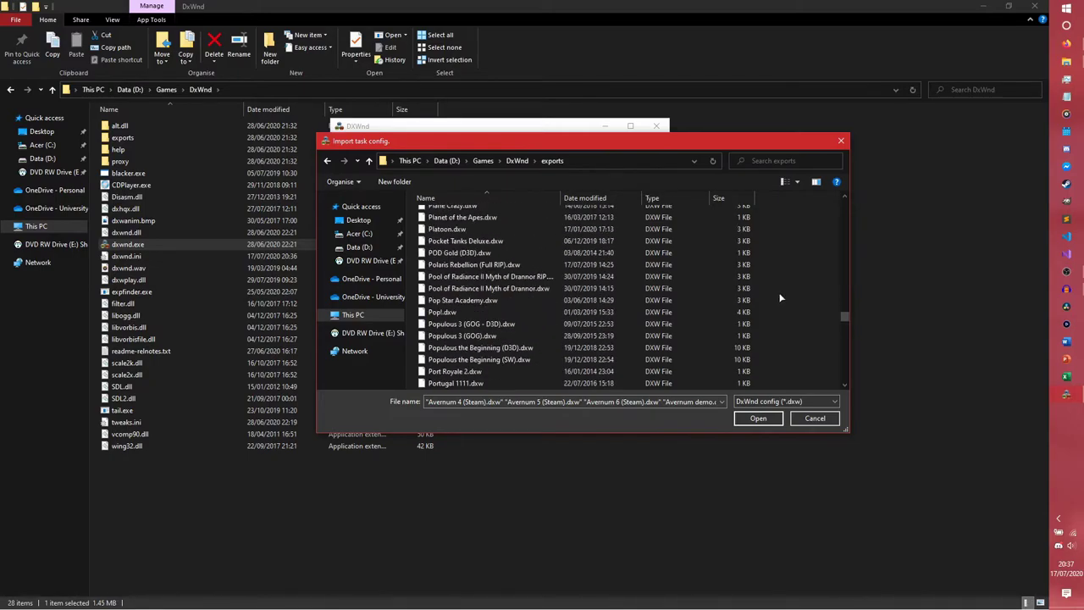
scroll(778, 305, down, 10)
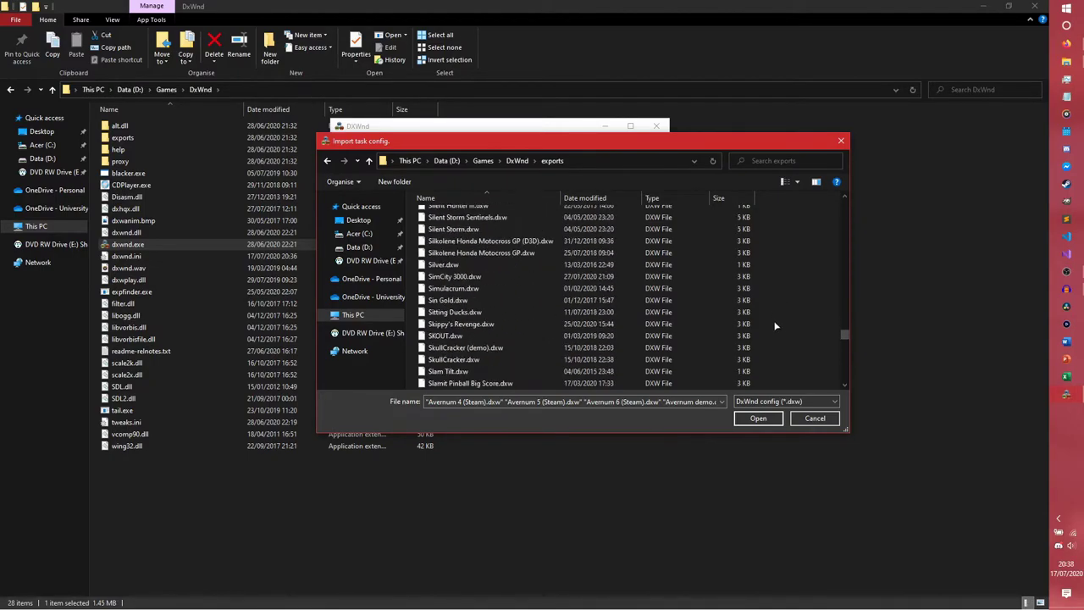
scroll(767, 300, down, 15)
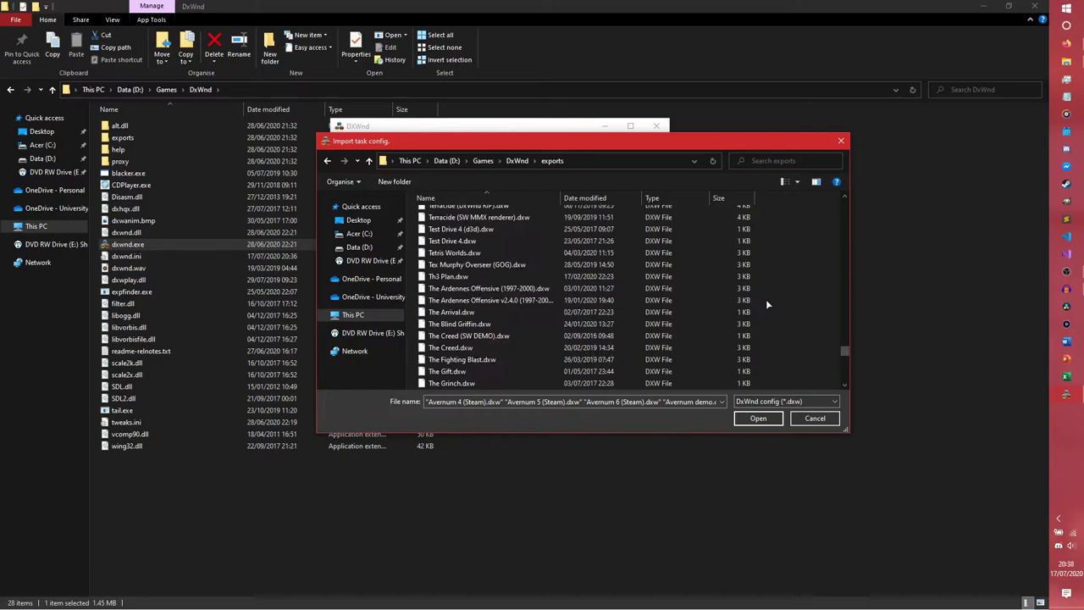
scroll(761, 300, down, 5)
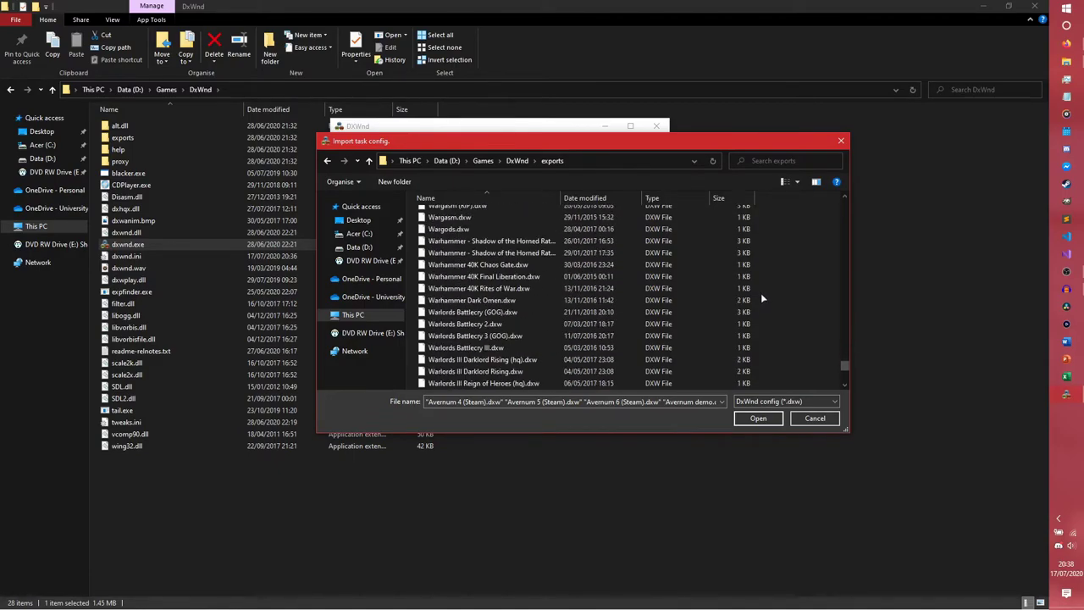
scroll(761, 292, down, 5)
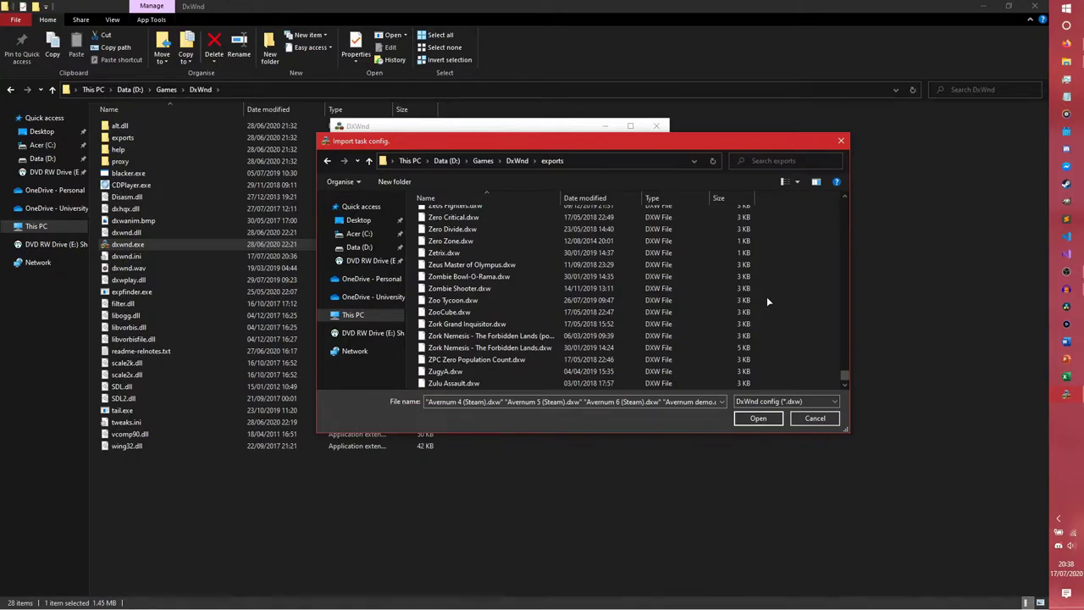
scroll(769, 302, up, 5)
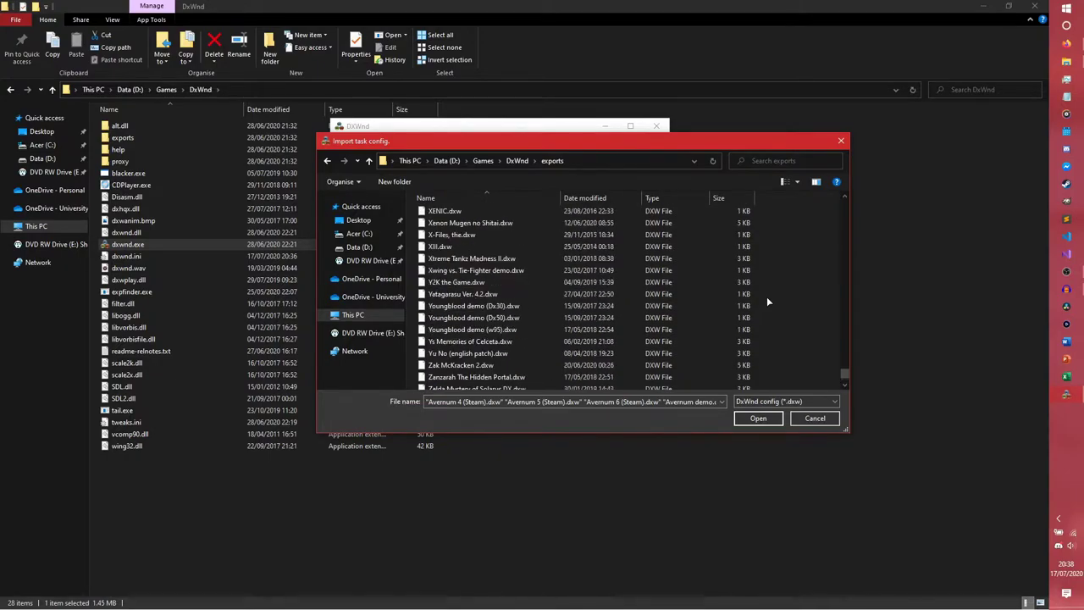
scroll(768, 301, up, 2)
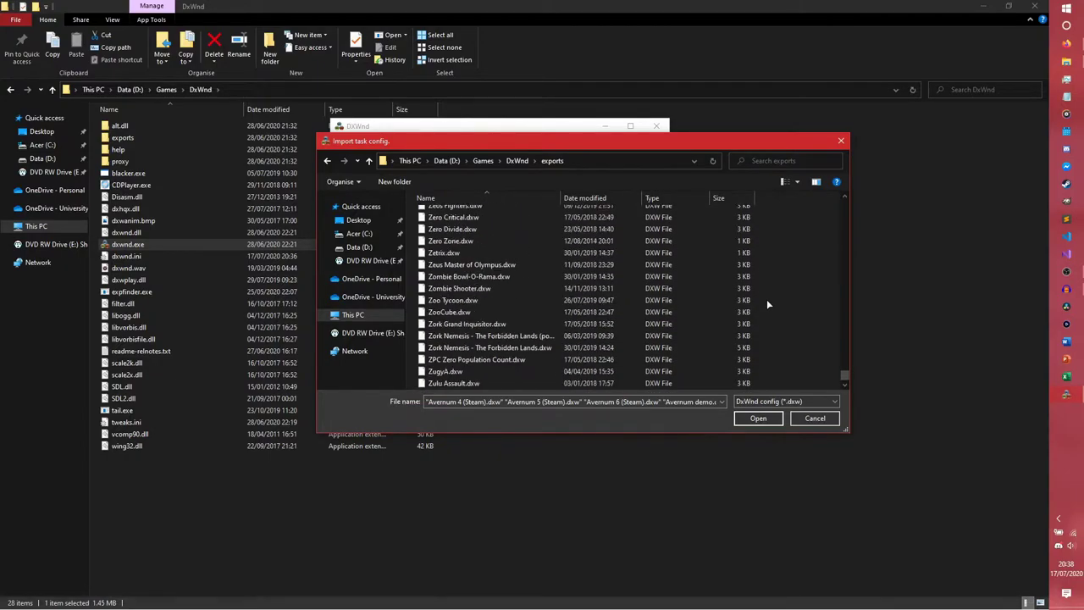
click(814, 418)
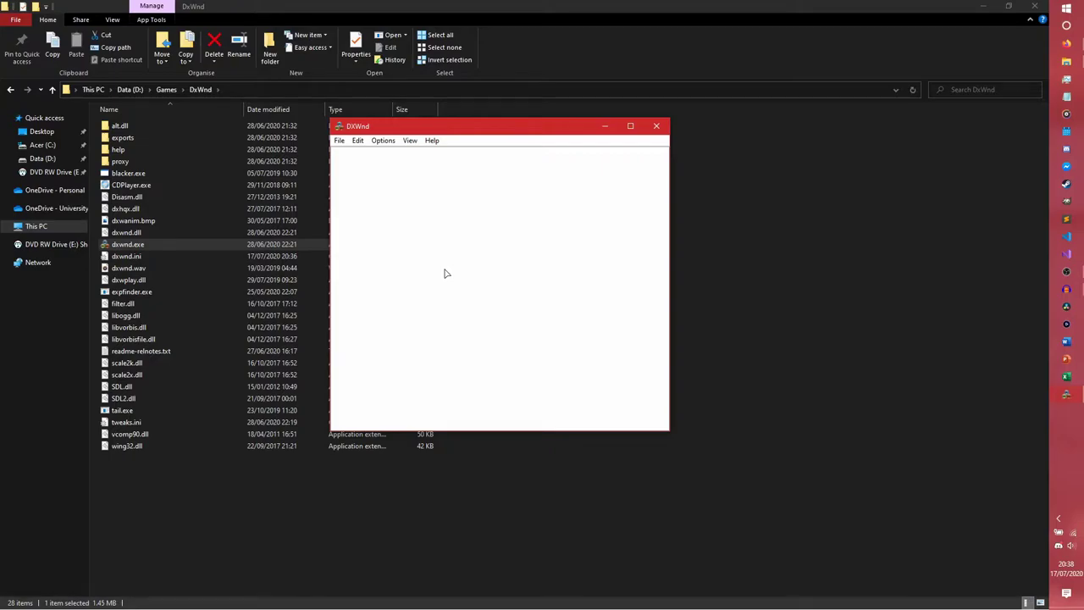
Add a new DXWnd entry named Sheep with D:\Games\Standalone\Sheep\Sheep.exe as its path.
right_click(427, 226)
click(447, 230)
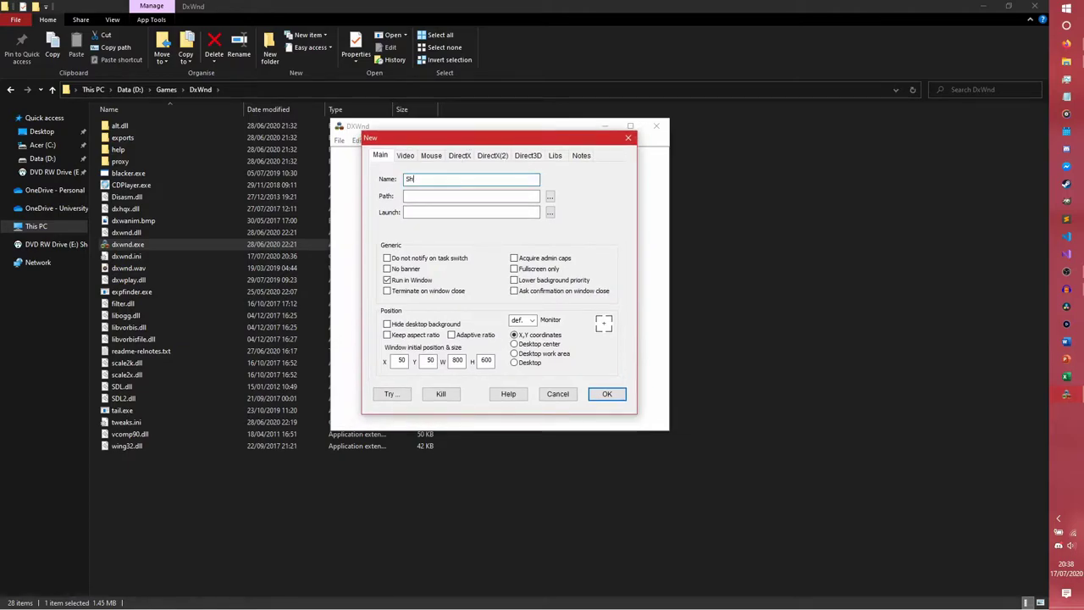
text(Sheep)
click(550, 195)
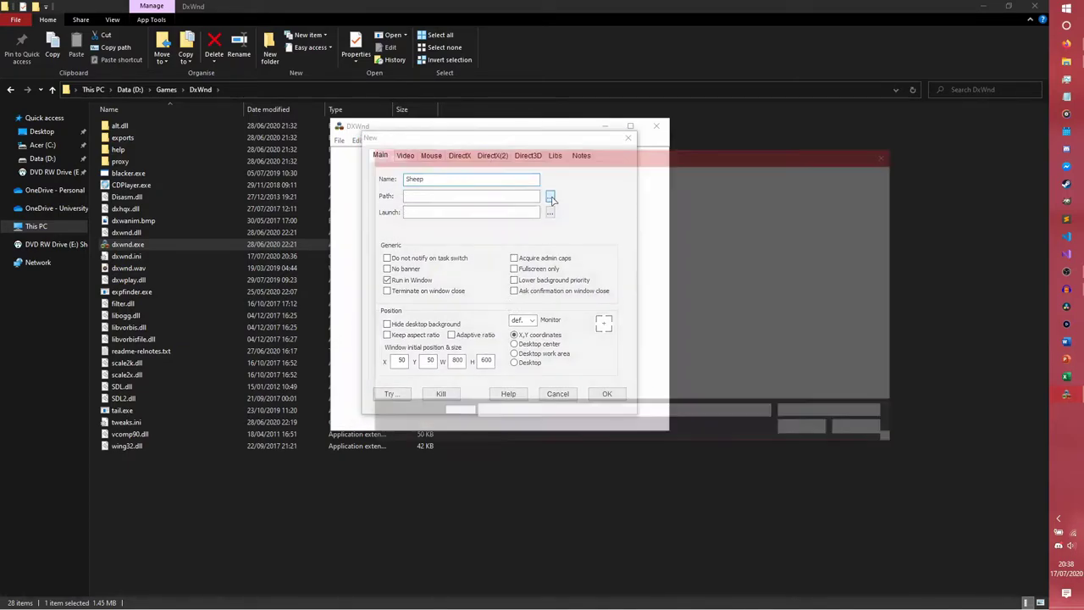
click(533, 174)
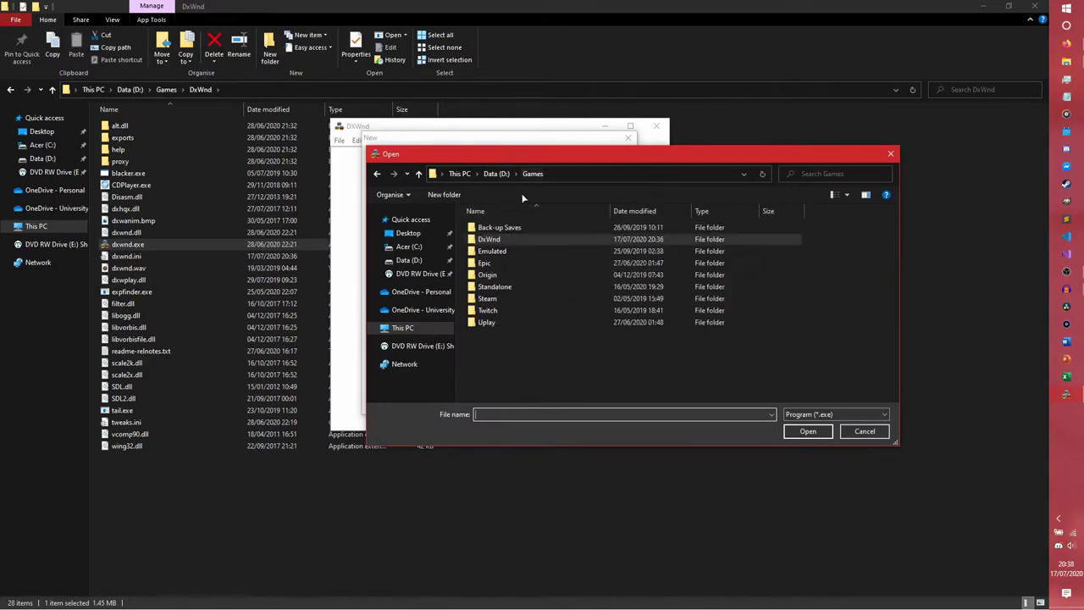
double_click(506, 288)
double_click(503, 288)
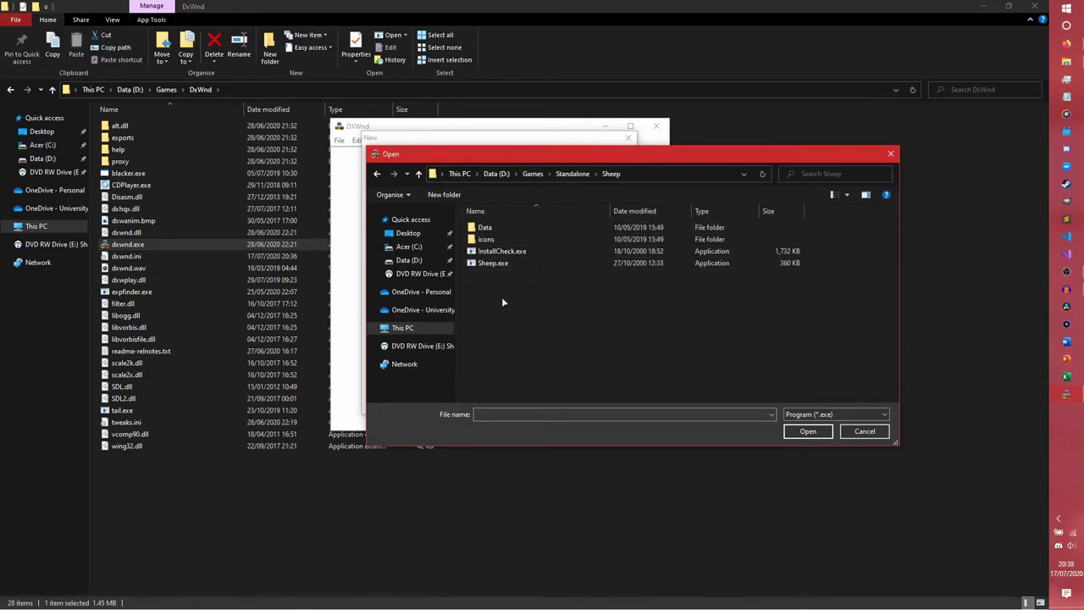
double_click(507, 264)
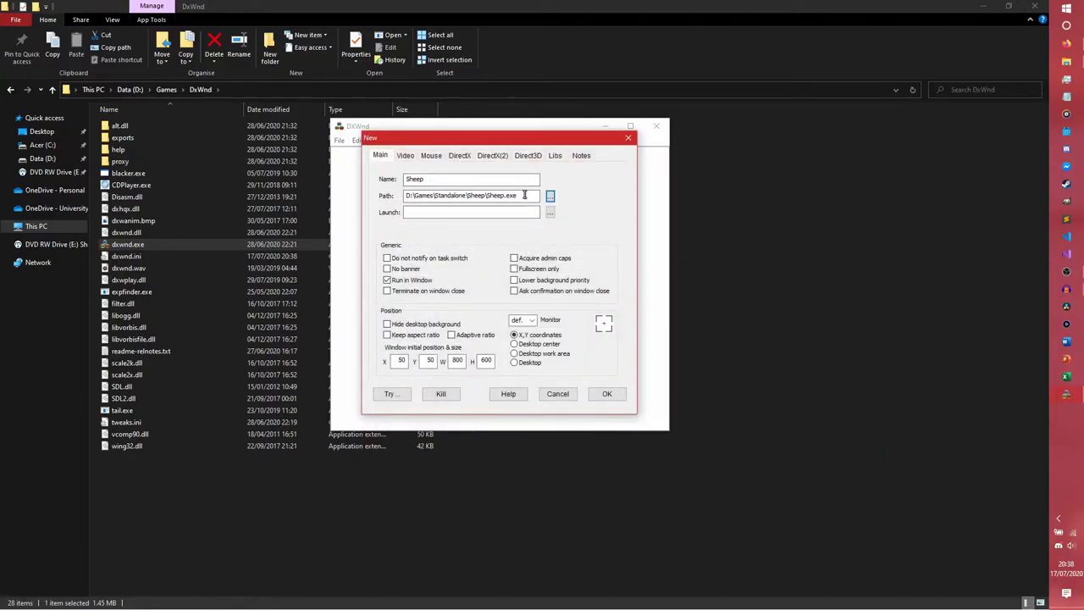
Copy the Sheep.exe path into the entry's Launch setting.
drag(521, 195, 409, 194)
key(ctrl+c)
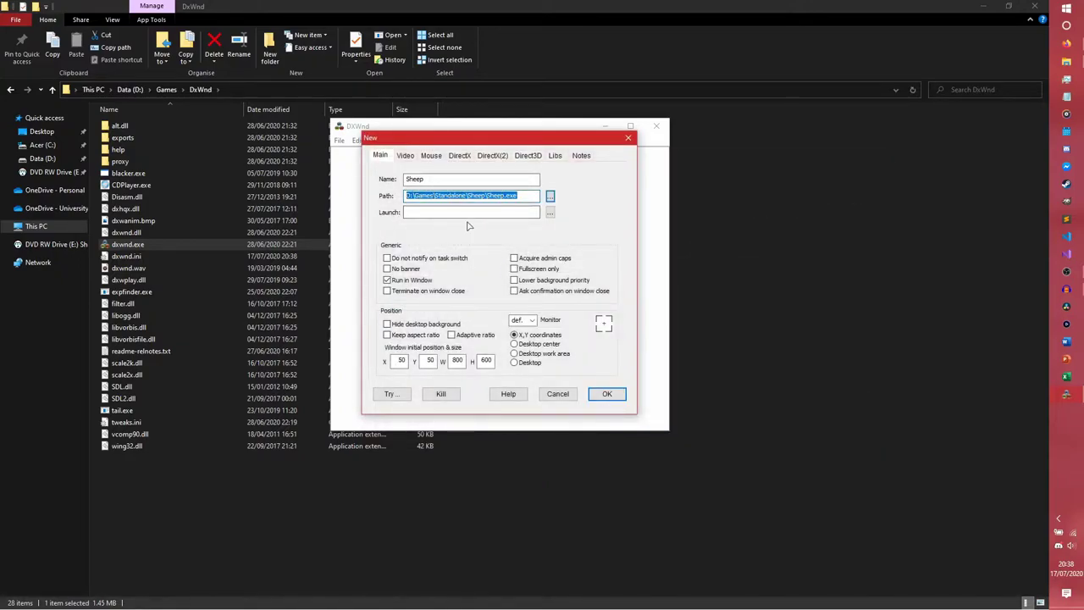
click(467, 213)
key(ctrl+v)
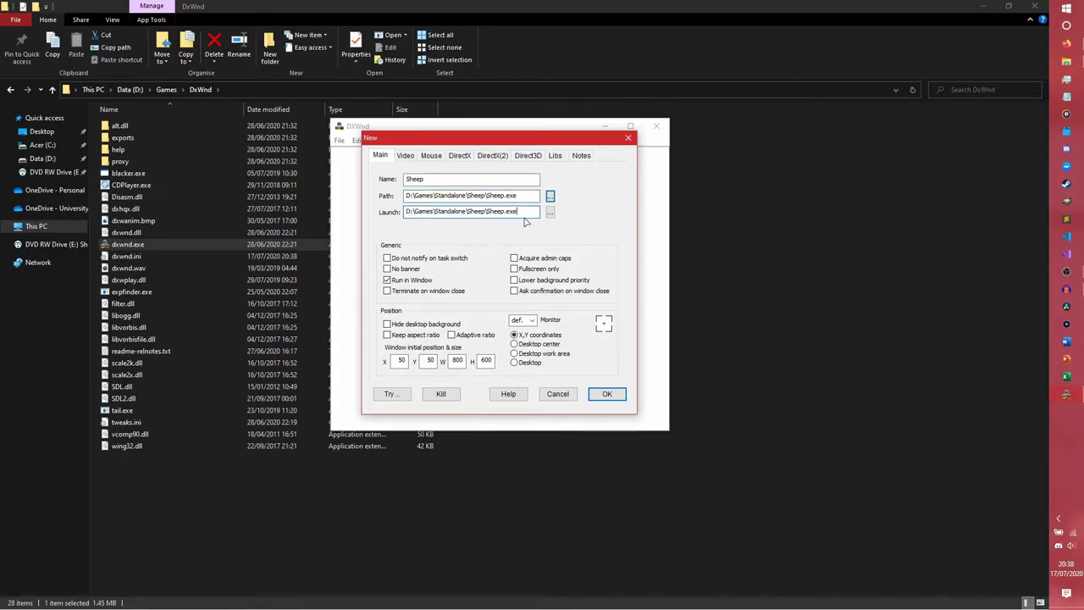
drag(522, 211, 445, 211)
click(518, 211)
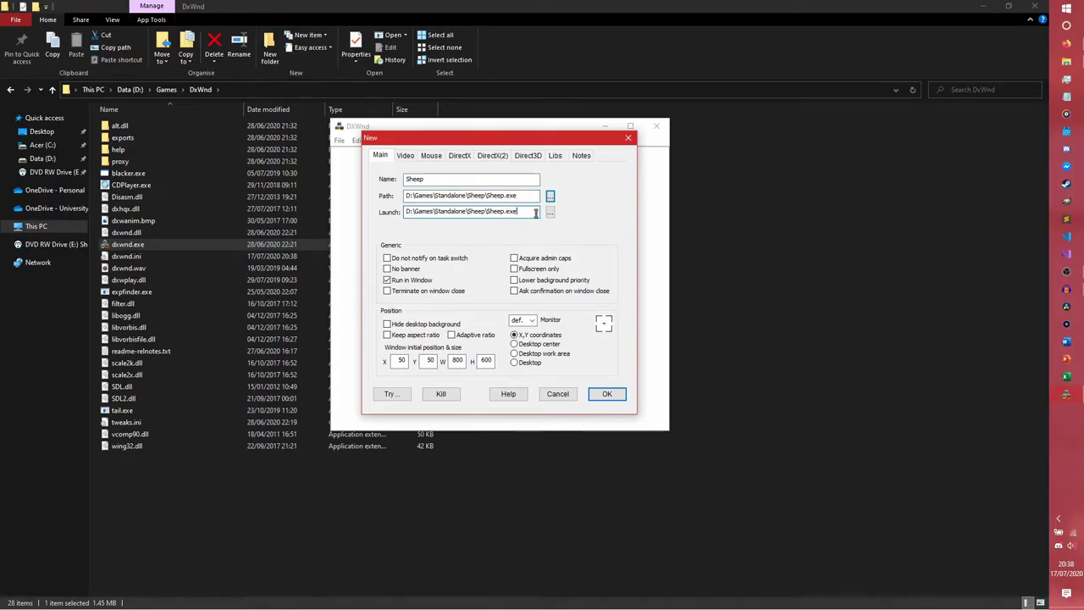
drag(513, 211, 489, 211)
click(515, 212)
click(527, 214)
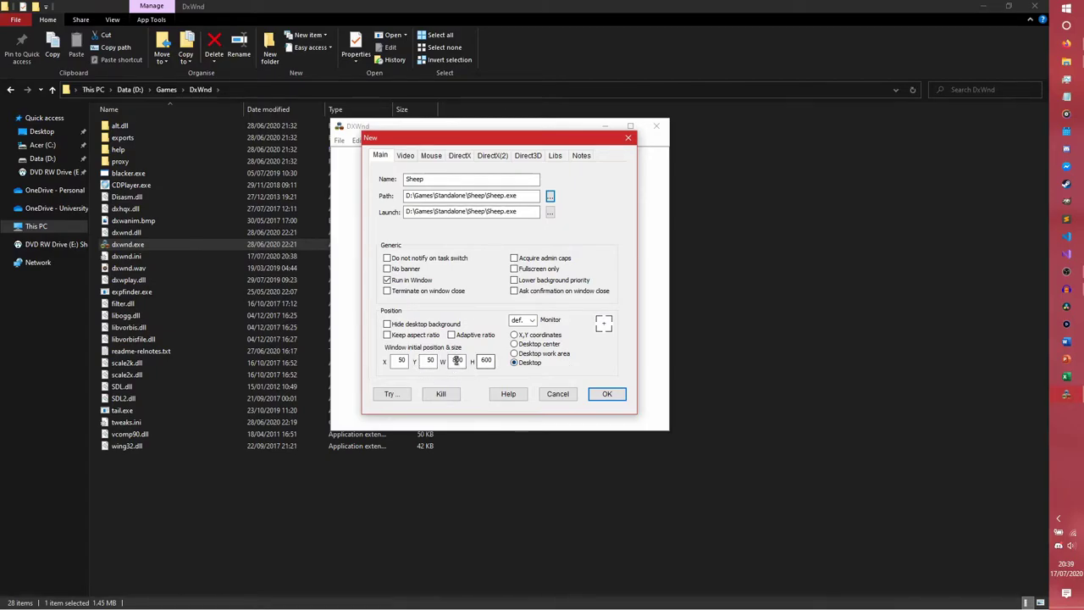
Set the game window's position to Desktop and save the new Sheep entry.
double_click(487, 360)
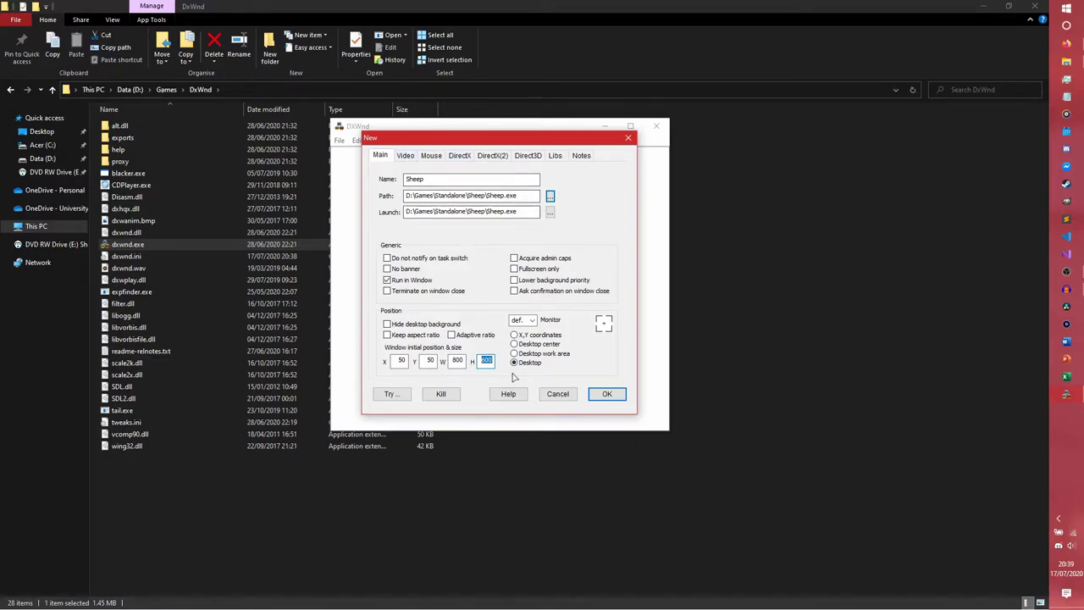
click(607, 395)
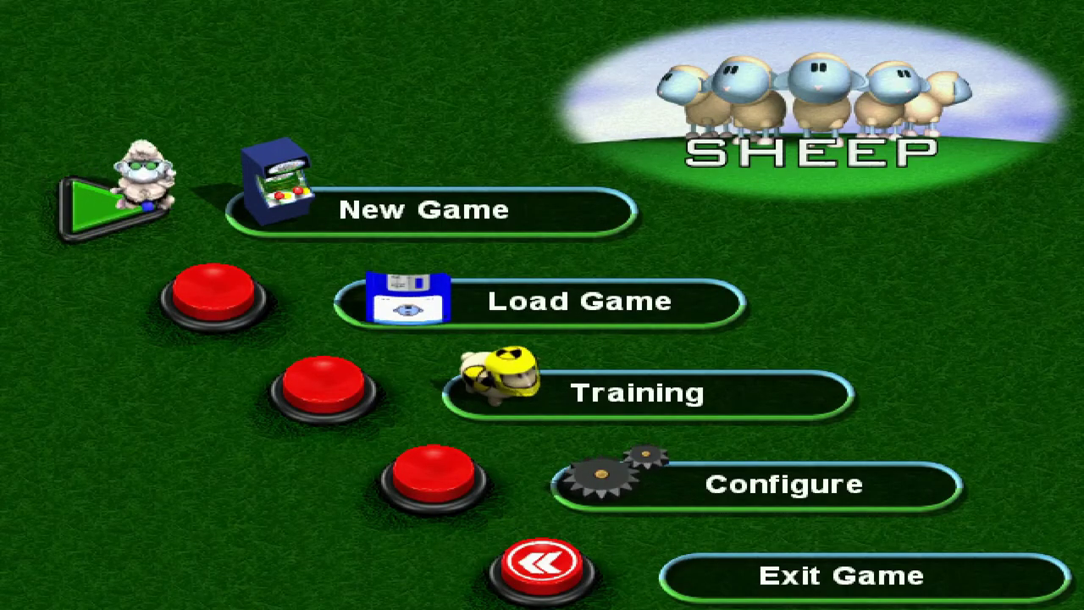
Try out the running Sheep game by moving the selection up and down its main menu.
key(Down)
key(Down)
key(Down)
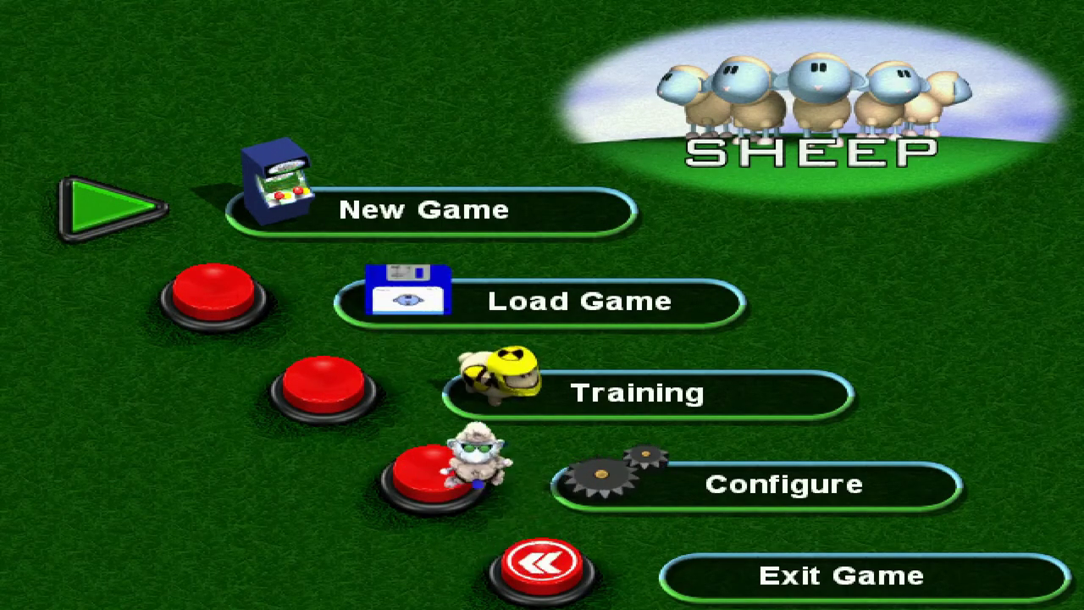
key(Up)
key(Up)
key(Up)
key(Down)
key(Down)
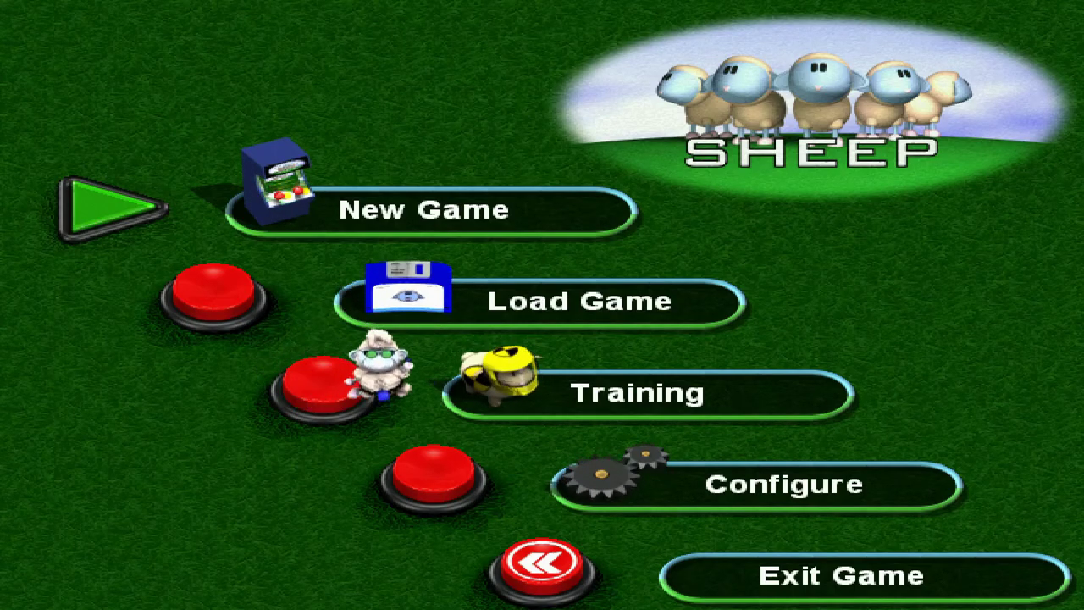
key(Down)
key(Down)
key(Up)
key(Up)
key(Up)
key(Up)
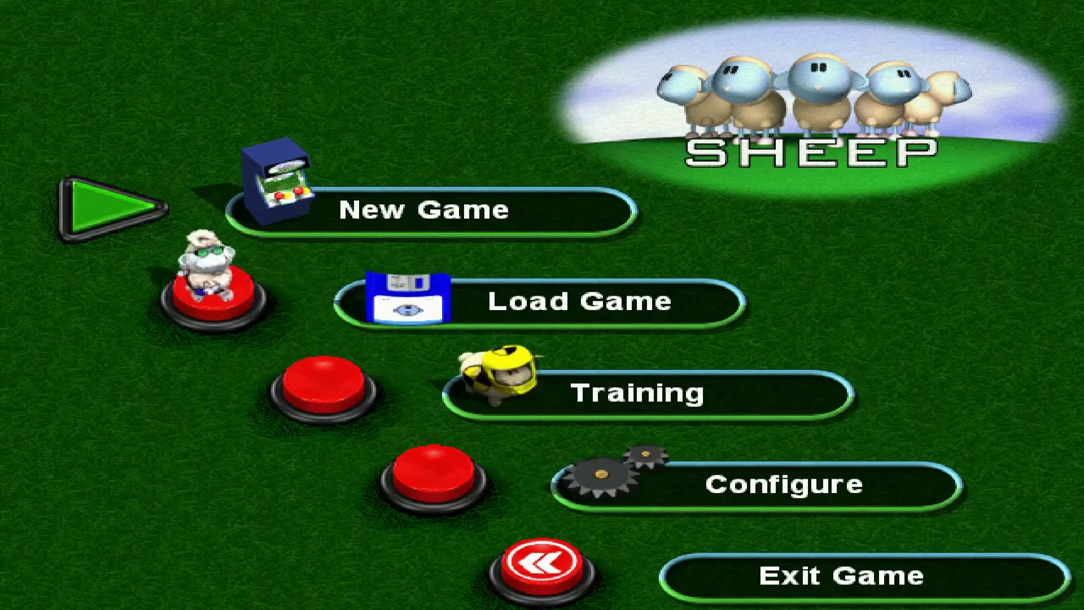
Open the game's Configure screen and return to the main menu.
key(Down)
key(Down)
key(Down)
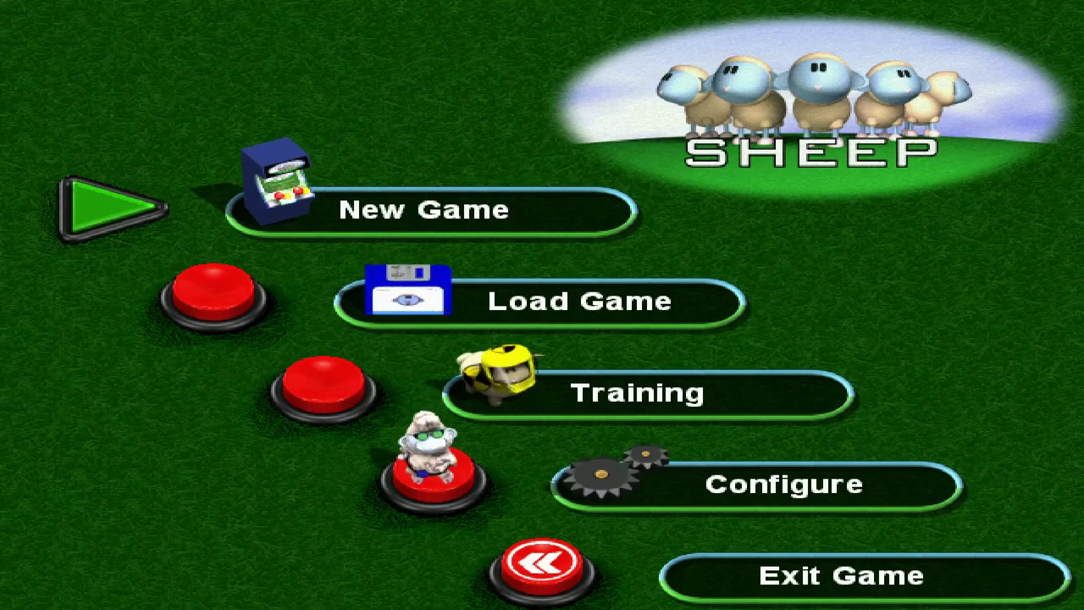
key(Return)
key(Up)
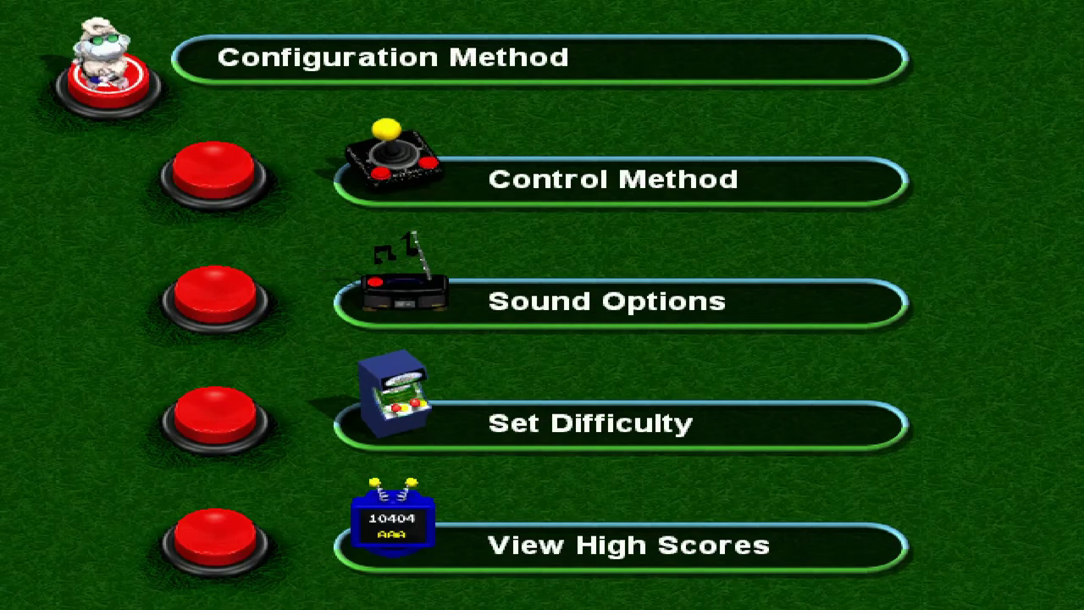
key(Return)
Select Exit Game in the main menu and quit Sheep.
key(Down)
key(Down)
key(Down)
key(Down)
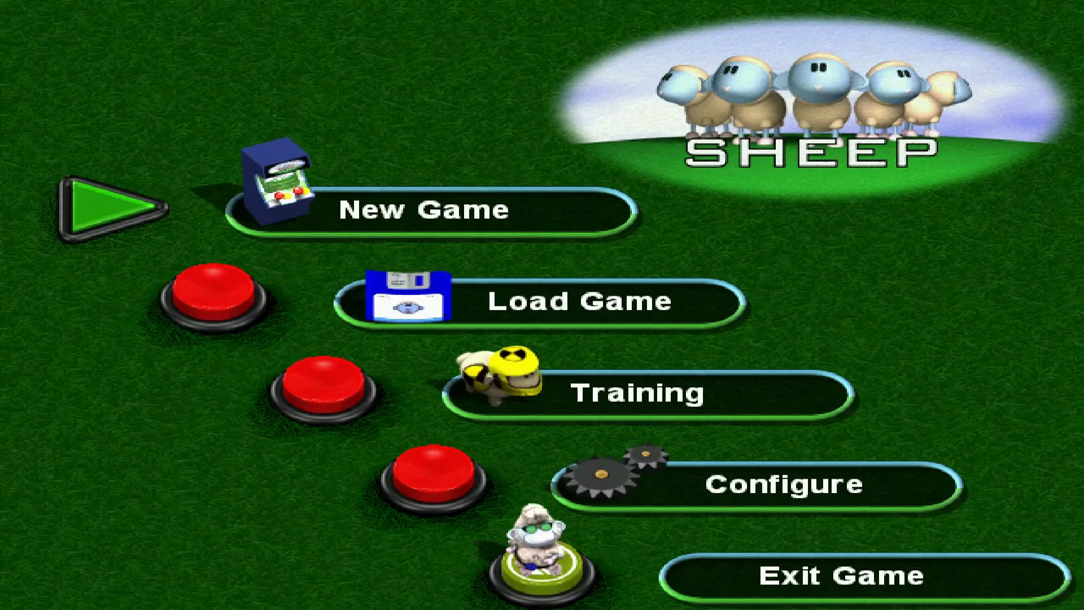
key(Return)
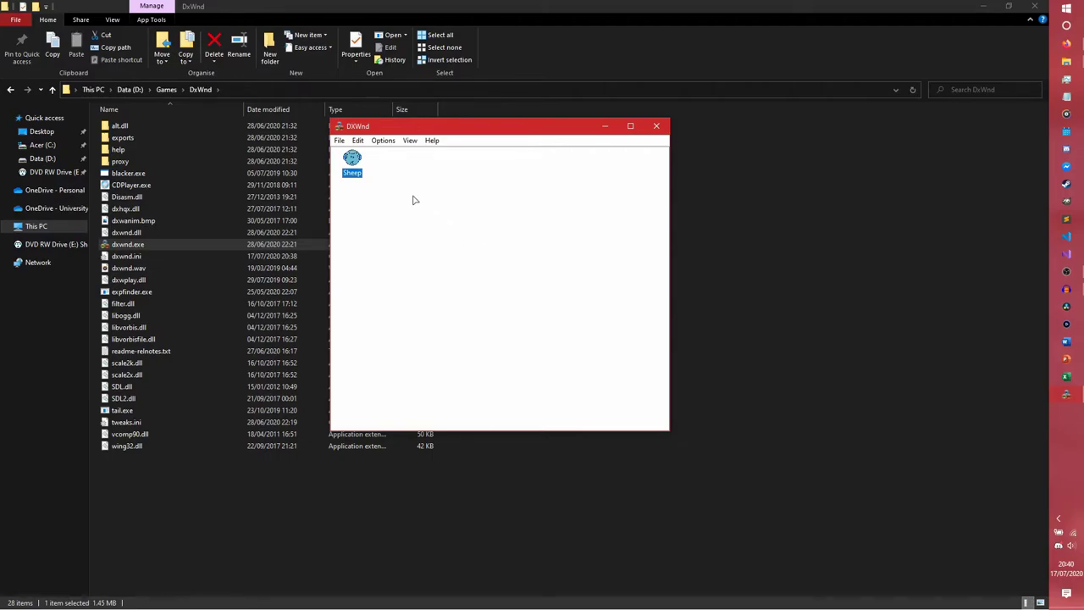
Open the Sheep entry for modification and examine its Main, Video, Mouse, DirectX and Direct3D settings.
right_click(350, 167)
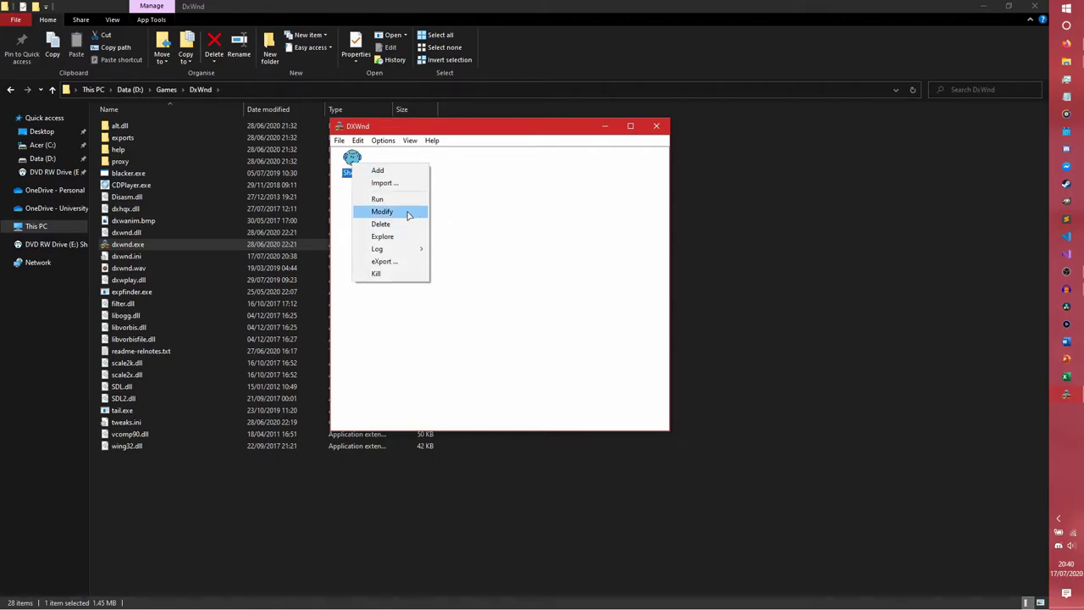
click(408, 214)
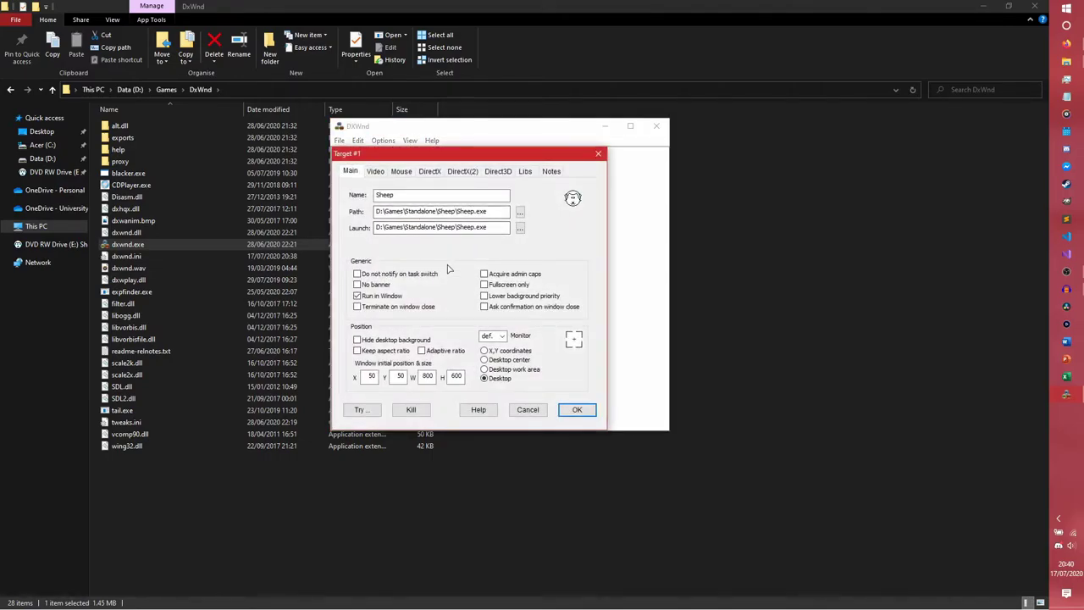
drag(422, 151, 453, 133)
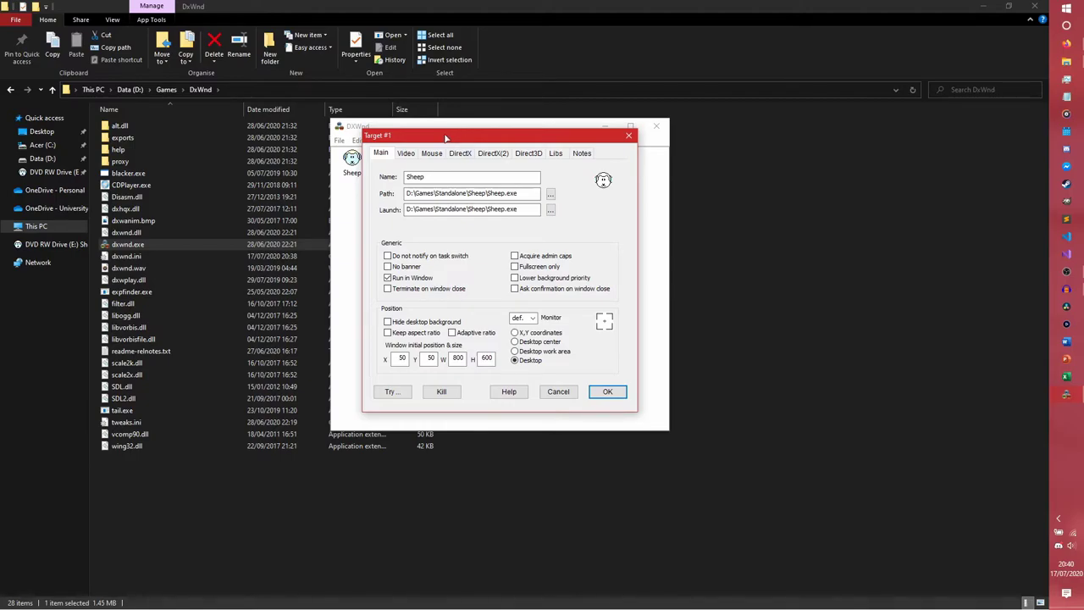
click(406, 153)
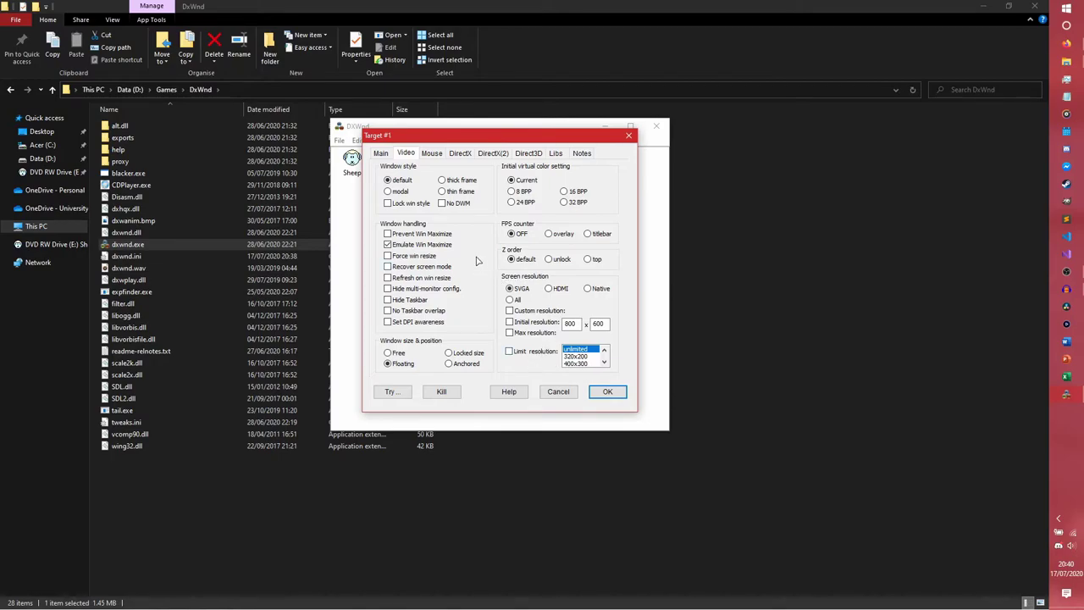
click(432, 153)
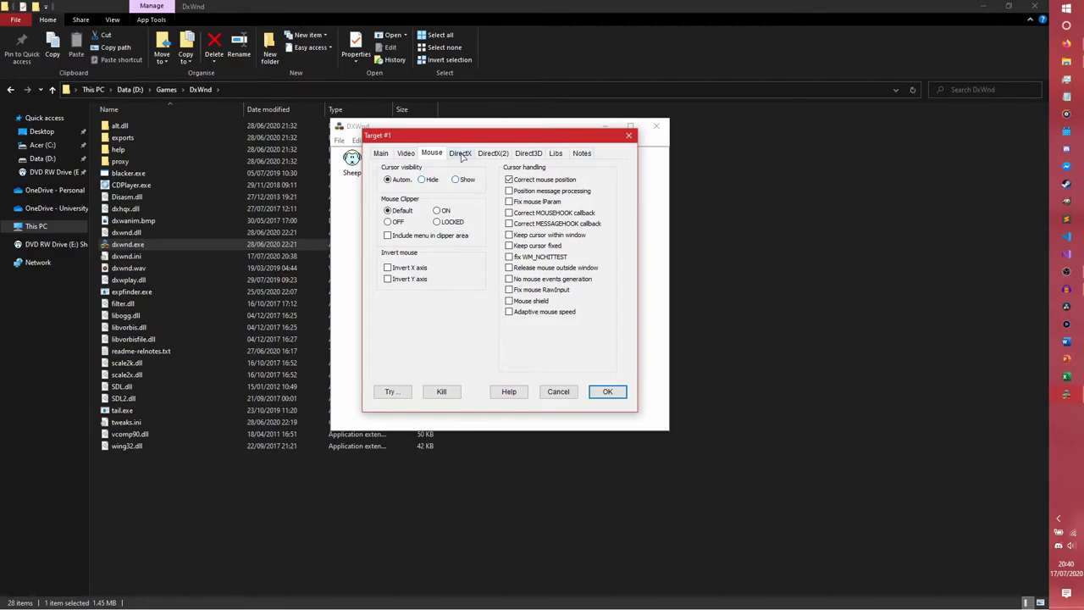
click(461, 154)
click(493, 154)
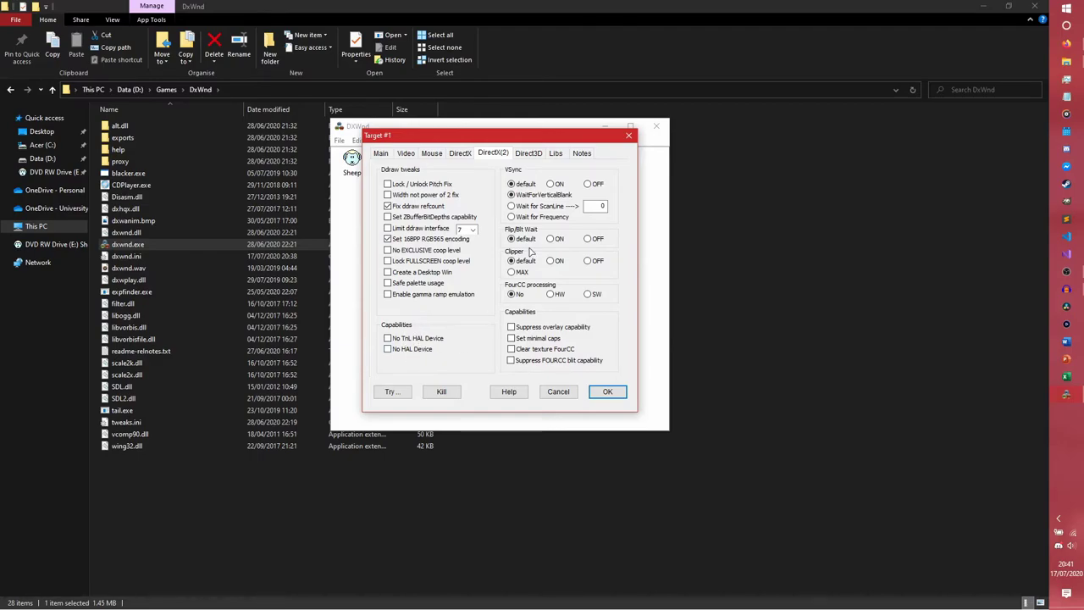
click(530, 152)
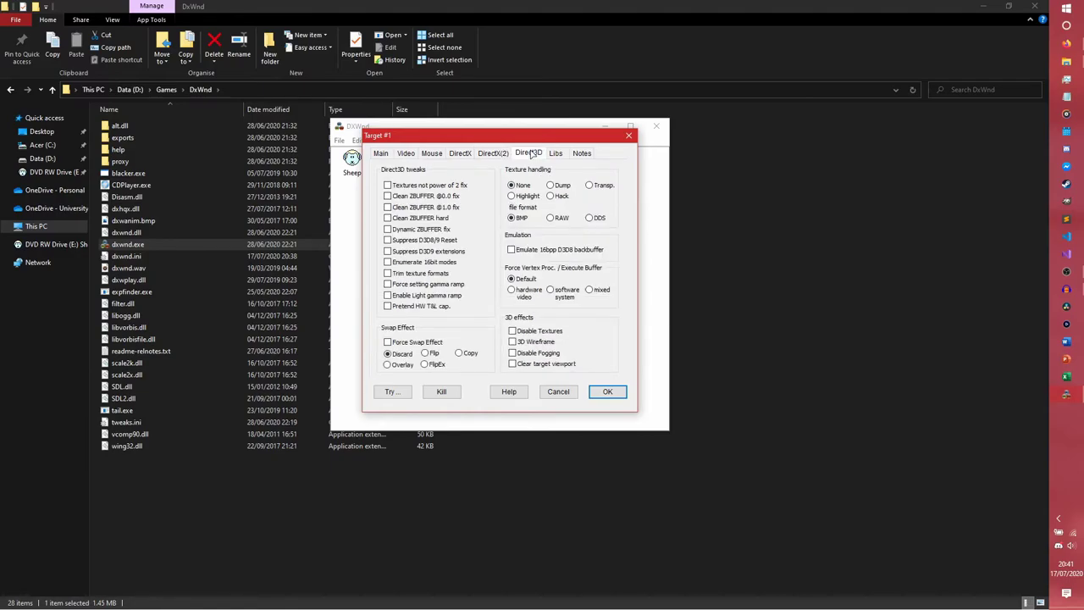
Recheck the Sheep entry's DirectX, Direct3D and main window settings, and accept the entry's configuration.
click(492, 154)
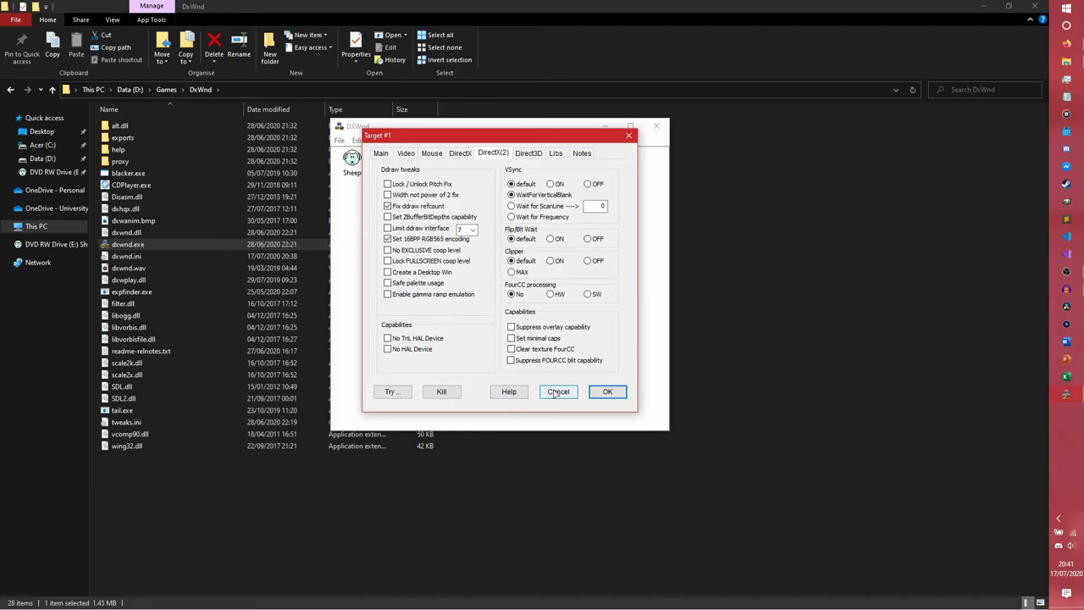
click(458, 154)
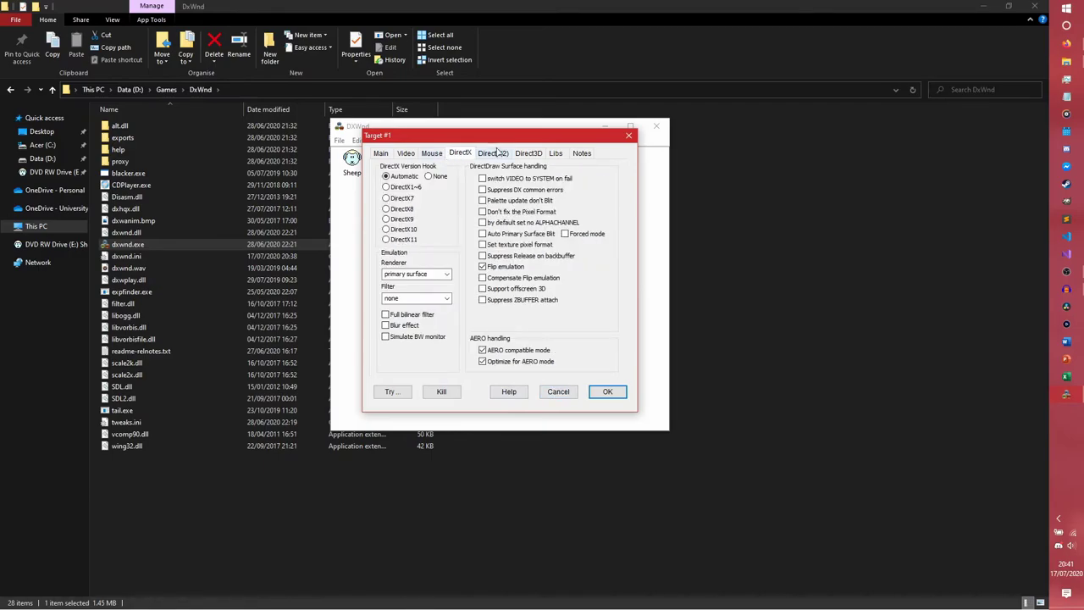
click(527, 154)
click(499, 153)
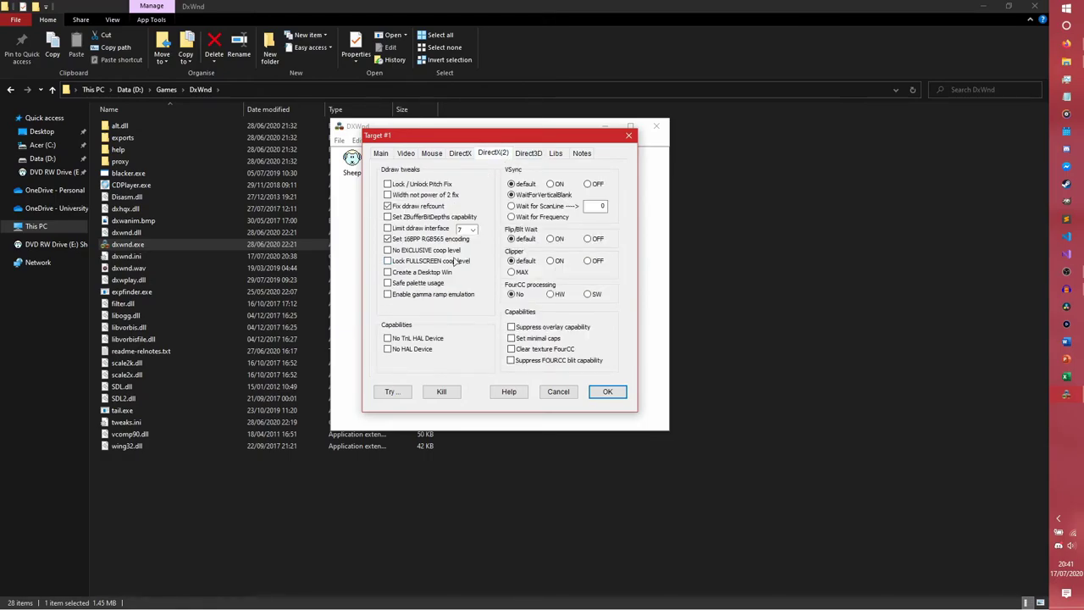
click(386, 156)
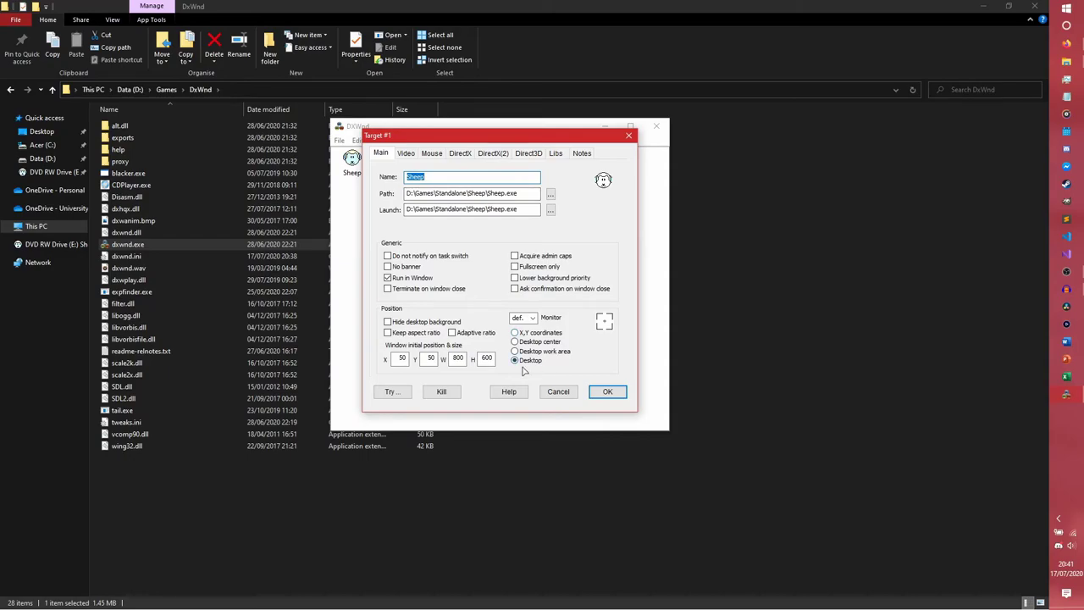
click(593, 391)
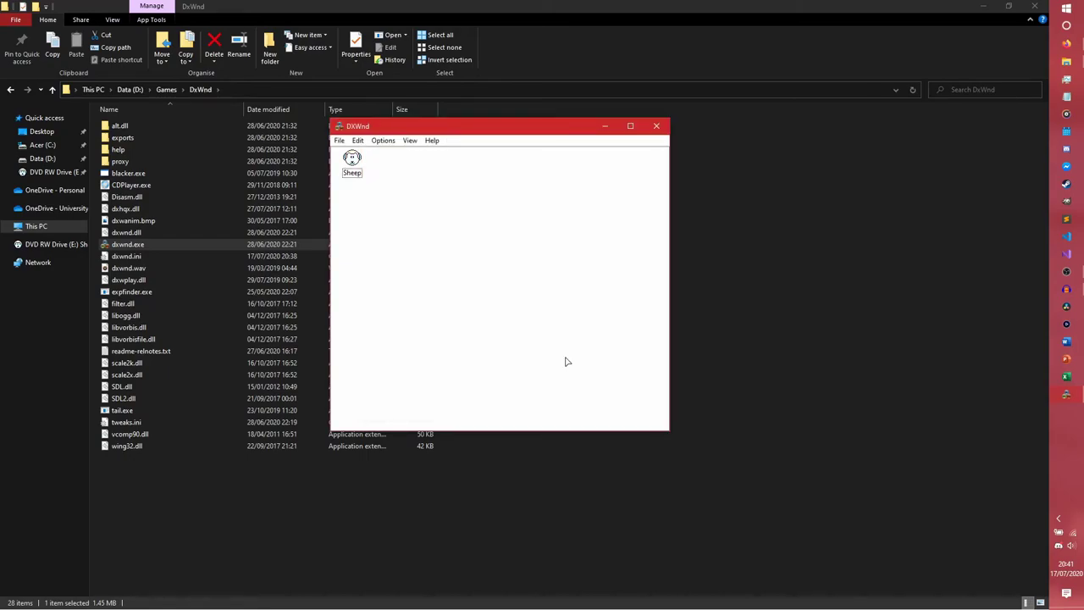